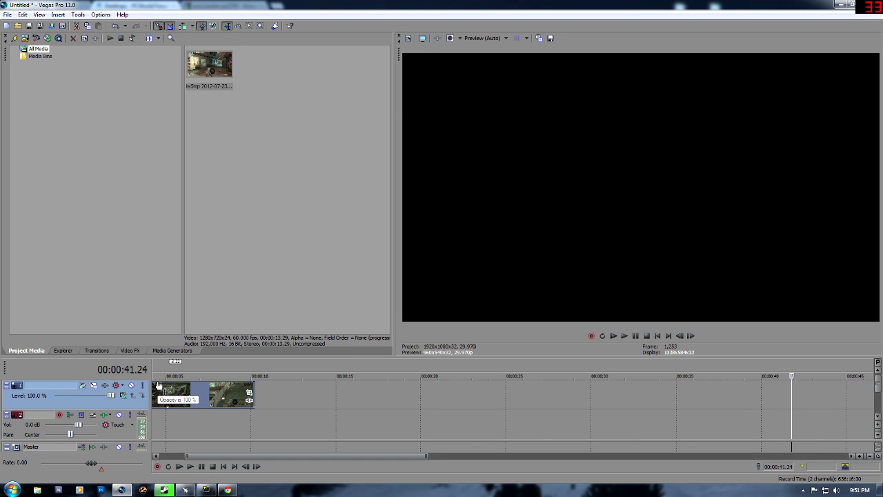
Step: Scrub through the gameplay clip to find the shot near the six-second mark
{"action": "left_click", "coordinate": [158, 394]}
{"action": "scroll", "coordinate": [160, 395], "scroll_direction": "up", "scroll_amount": 3}
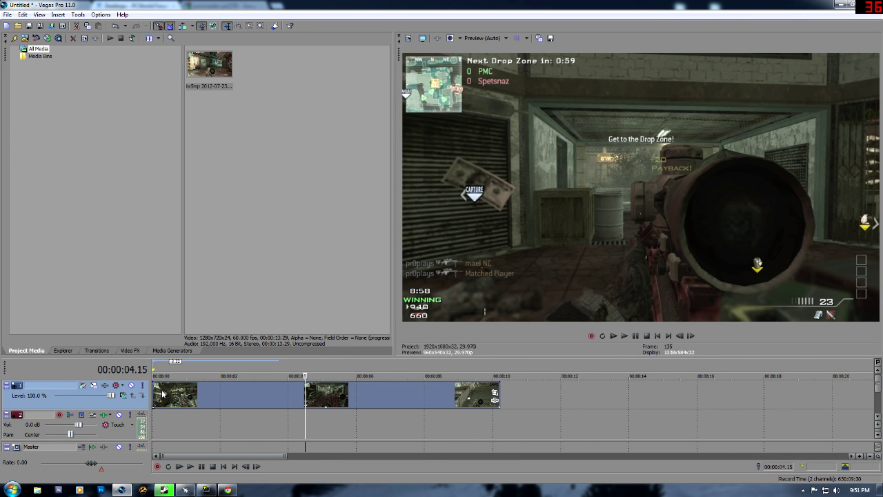
{"action": "left_click", "coordinate": [163, 395]}
{"action": "left_click", "coordinate": [156, 392]}
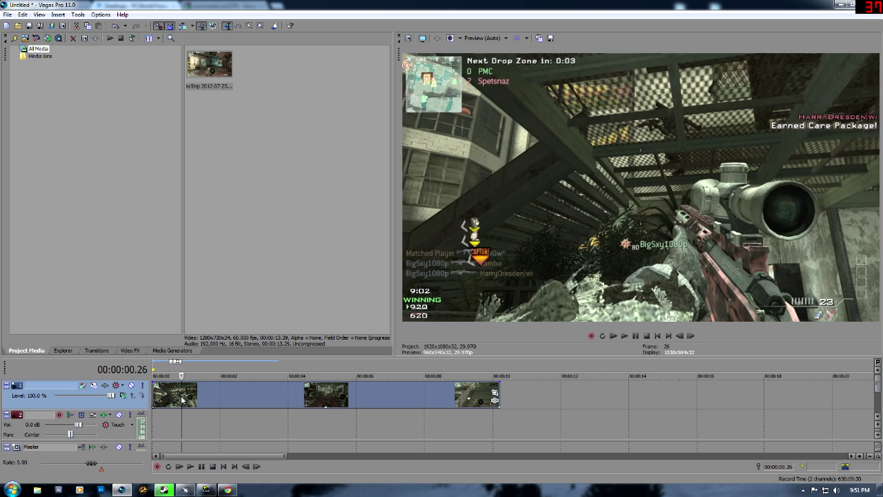
{"action": "left_click", "coordinate": [166, 395]}
{"action": "left_click", "coordinate": [154, 388]}
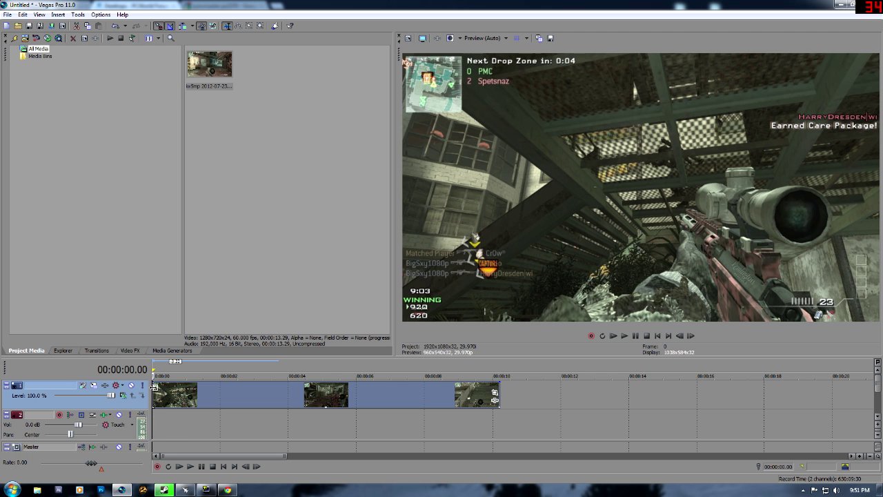
{"action": "left_click", "coordinate": [316, 396]}
{"action": "left_click", "coordinate": [331, 403]}
{"action": "left_click", "coordinate": [318, 404]}
{"action": "left_click", "coordinate": [340, 406]}
{"action": "double_click", "coordinate": [342, 405]}
{"action": "left_click", "coordinate": [352, 406]}
{"action": "left_click", "coordinate": [356, 407]}
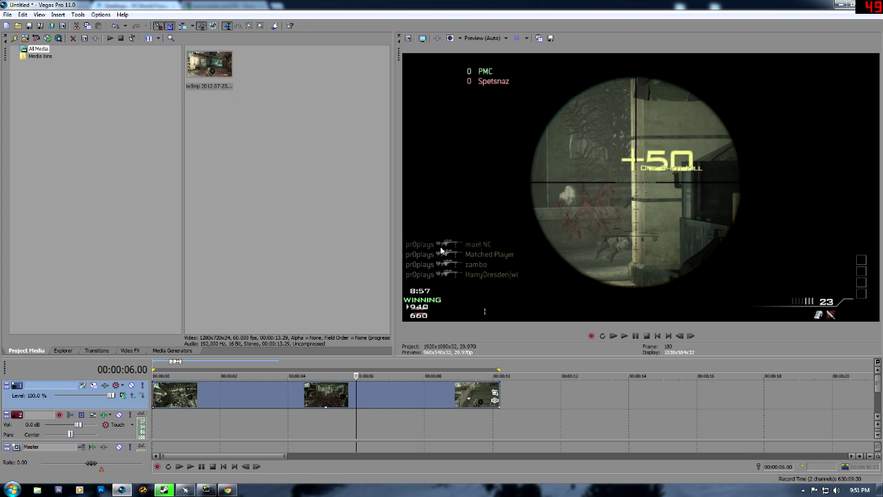
Step: Play the footage from 00:00:06 and step to the scoped view around 07.10
{"action": "key", "text": "space"}
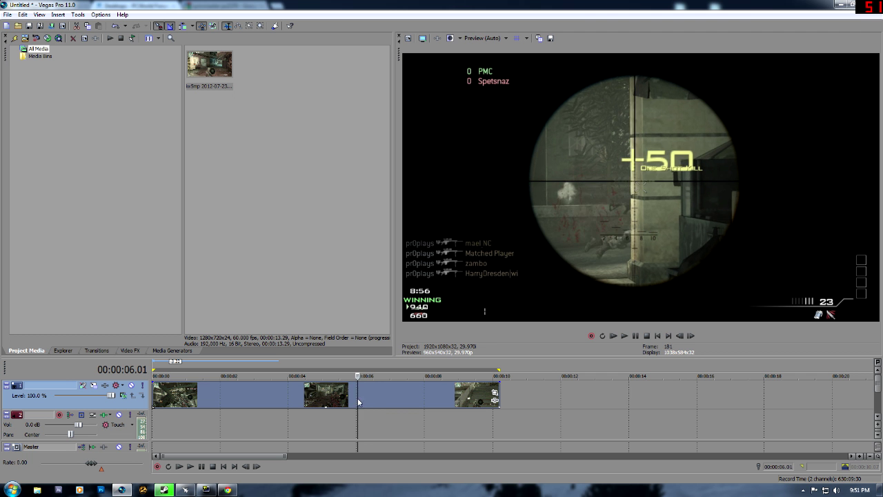
{"action": "key", "text": "space"}
{"action": "key", "text": "space"}
{"action": "key", "text": "space"}
{"action": "key", "text": "space"}
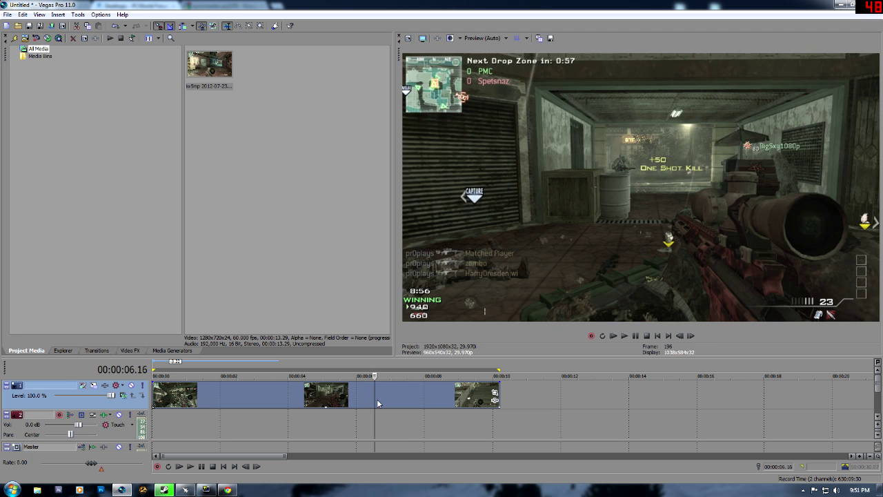
{"action": "key", "text": "Return"}
{"action": "left_click", "coordinate": [390, 403]}
{"action": "left_click", "coordinate": [399, 403]}
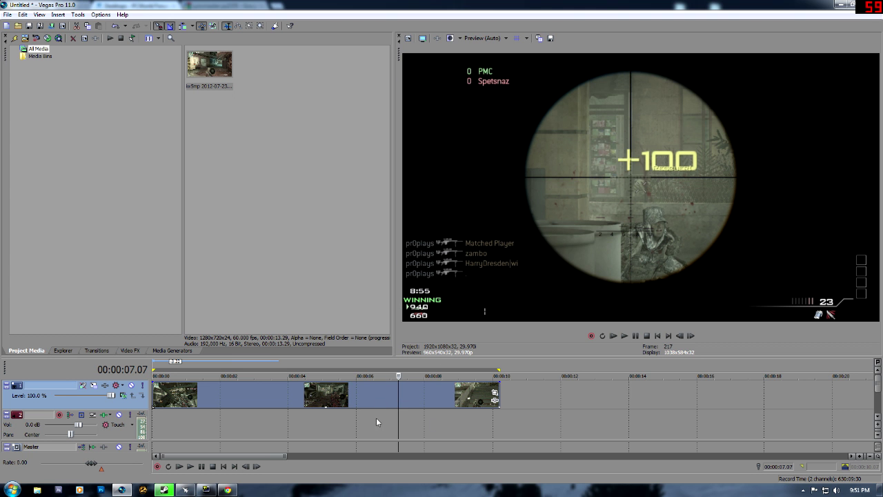
{"action": "left_click", "coordinate": [408, 402]}
{"action": "left_click", "coordinate": [403, 407]}
{"action": "left_click", "coordinate": [406, 406]}
Step: Place the cursor at 00:00:07.12 and split the gameplay clip there
{"action": "scroll", "coordinate": [406, 400], "scroll_direction": "up", "scroll_amount": 2}
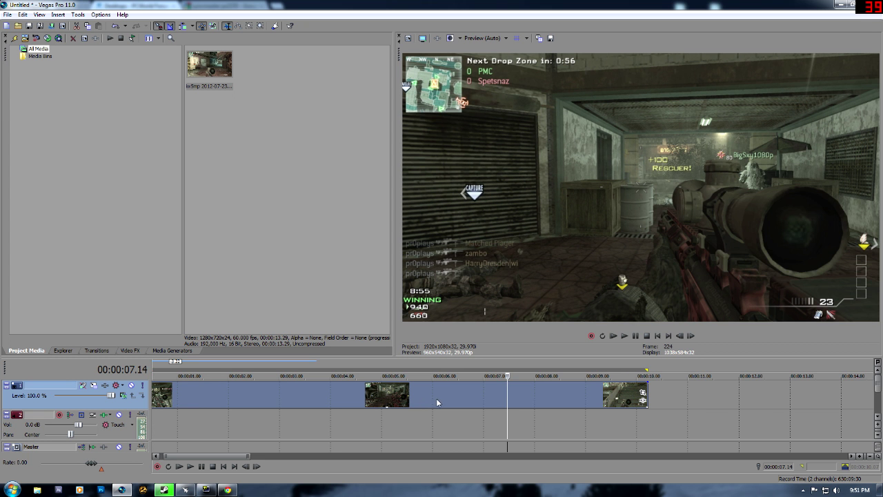
{"action": "left_click", "coordinate": [503, 390]}
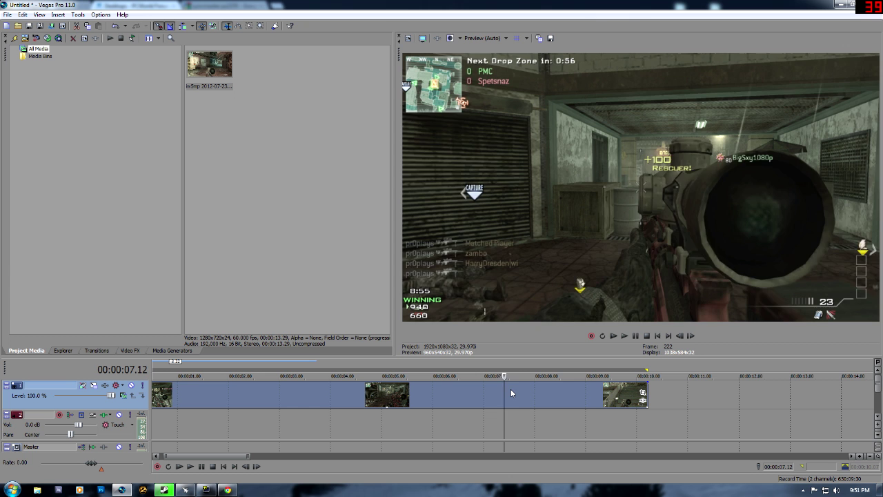
{"action": "left_click", "coordinate": [510, 389]}
{"action": "left_click", "coordinate": [506, 390]}
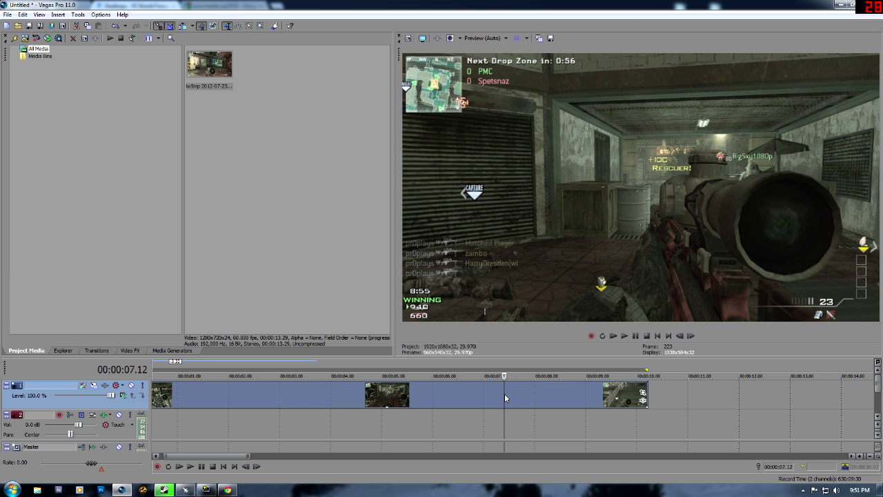
{"action": "left_click", "coordinate": [504, 397]}
{"action": "key", "text": "s"}
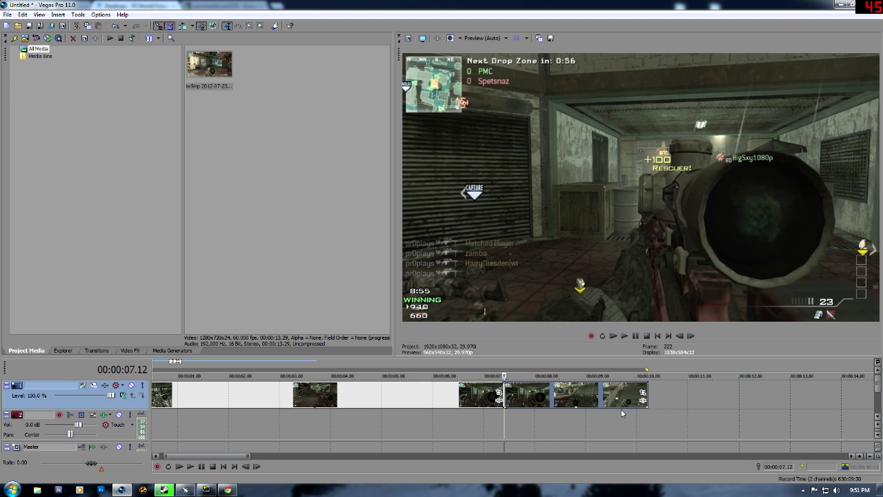
Step: Add the TwixtorPRO effect to the last clip piece
{"action": "left_click", "coordinate": [642, 400]}
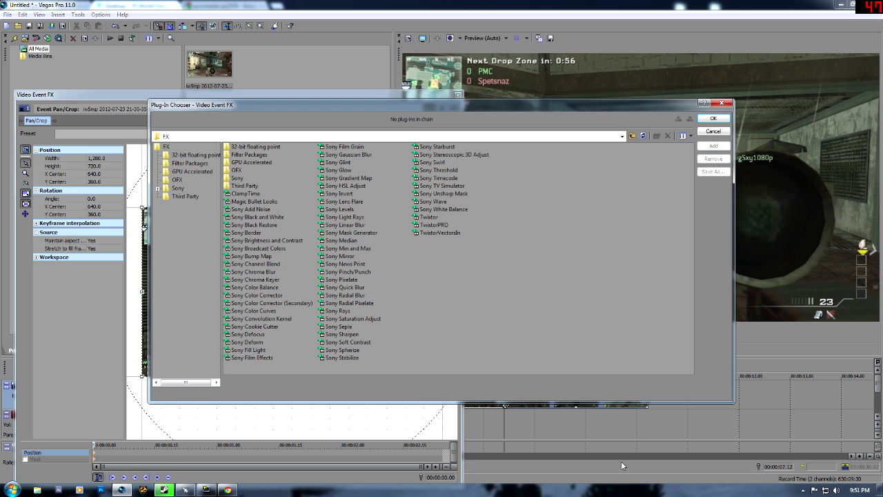
{"action": "double_click", "coordinate": [434, 225]}
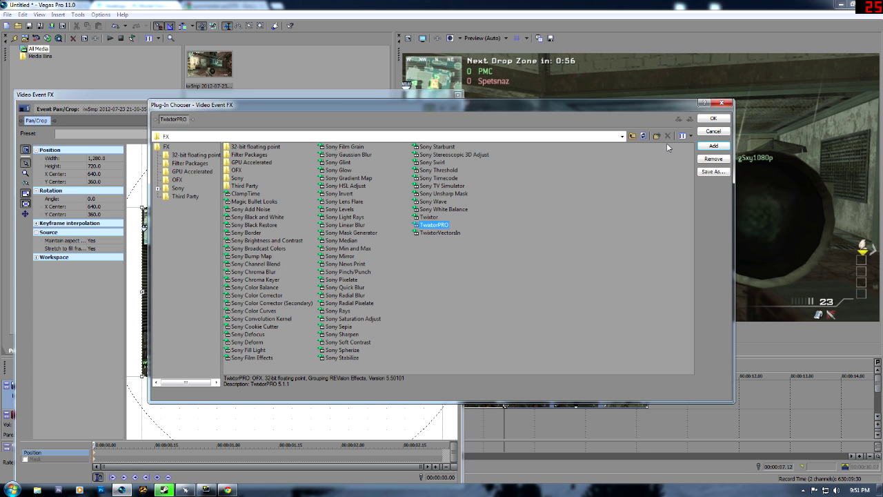
{"action": "left_click", "coordinate": [714, 118]}
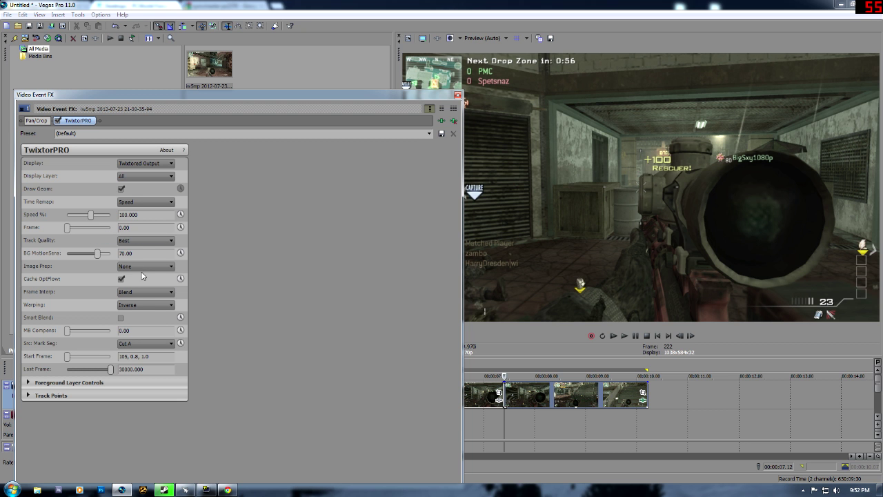
Step: Set BG MotionSens 100, Contrast/Edge Enhance image prep, Forward warping and Smart Blend
{"action": "left_click_drag", "start_coordinate": [99, 254], "coordinate": [241, 254]}
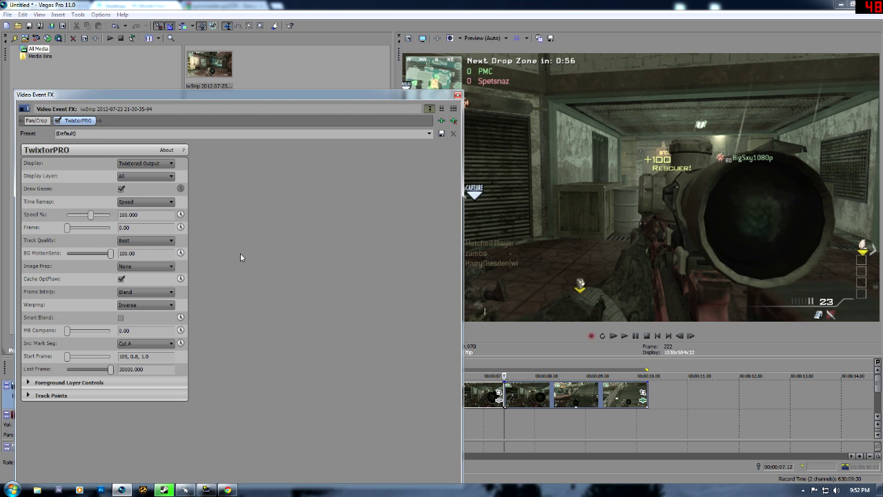
{"action": "left_click", "coordinate": [125, 266]}
{"action": "left_click", "coordinate": [142, 281]}
{"action": "left_click", "coordinate": [121, 279]}
{"action": "left_click", "coordinate": [145, 305]}
{"action": "left_click", "coordinate": [130, 320]}
{"action": "left_click", "coordinate": [121, 317]}
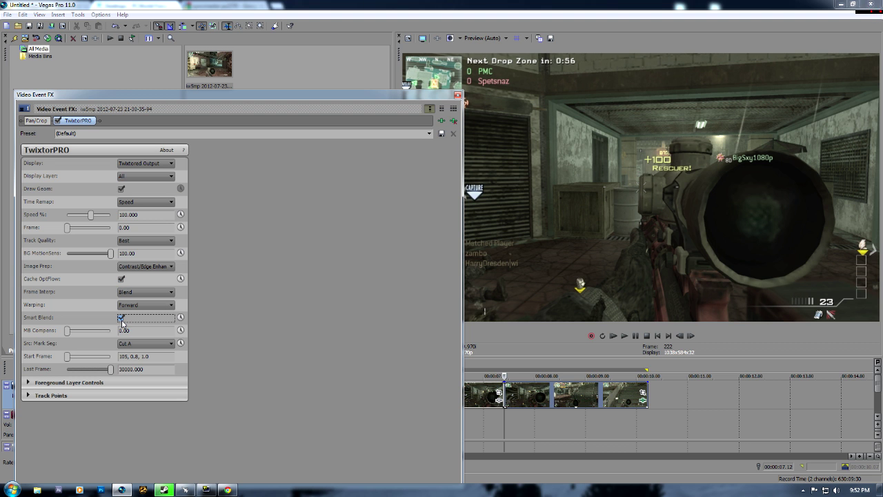
Step: Set TwixtorPRO Speed % to 2 and close the effect settings
{"action": "left_click", "coordinate": [128, 214]}
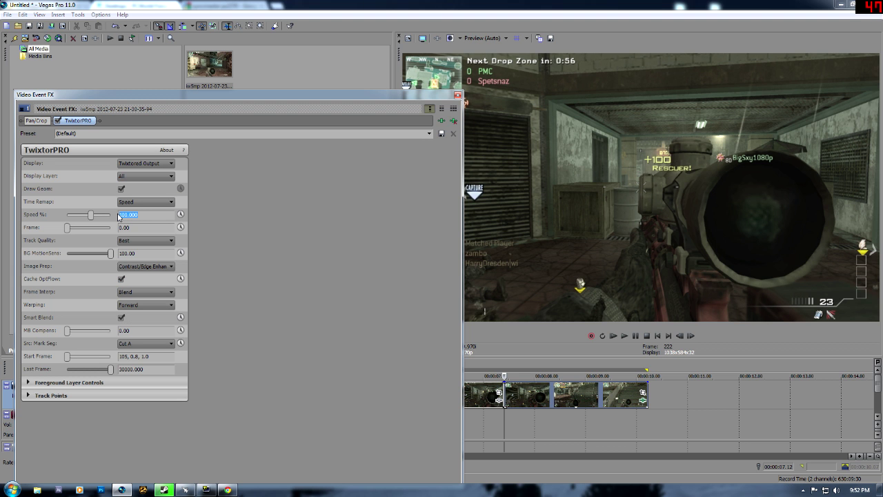
{"action": "type", "text": "2"}
{"action": "left_click", "coordinate": [97, 238]}
{"action": "left_click", "coordinate": [458, 95]}
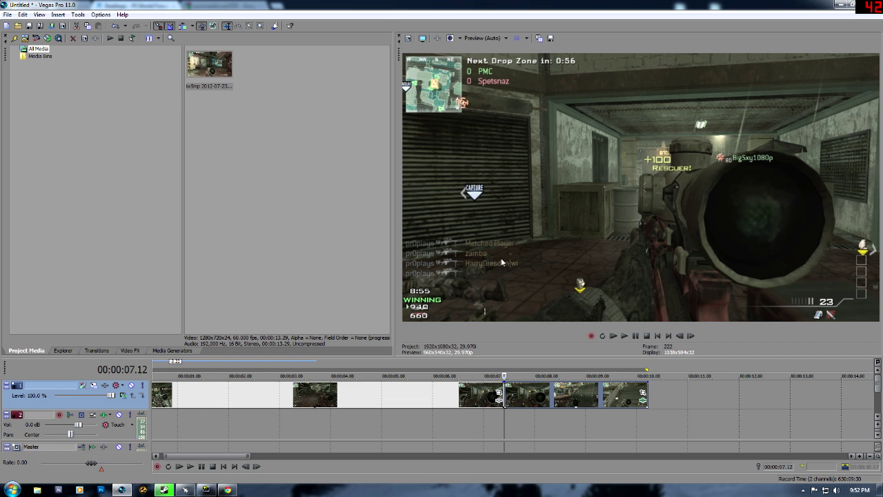
Step: Preview the slowed section and move the cursor to 07.17 within it
{"action": "key", "text": "space"}
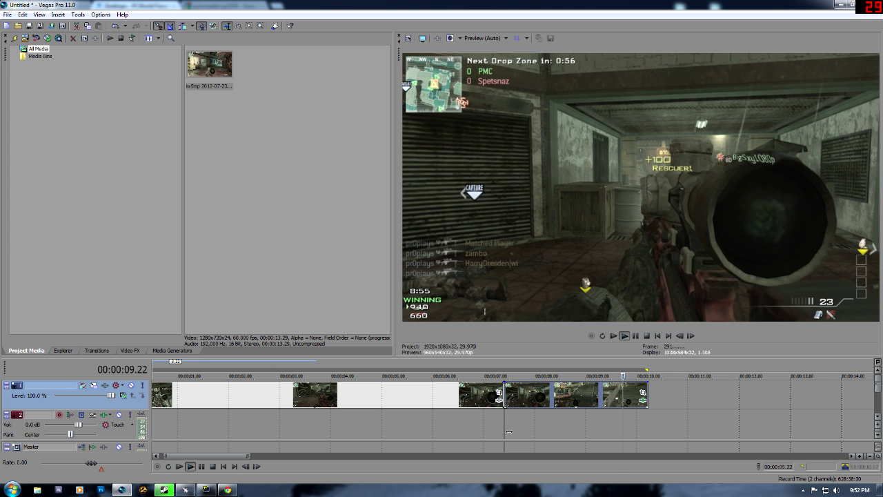
{"action": "key", "text": "space"}
{"action": "left_click_drag", "start_coordinate": [514, 361], "coordinate": [648, 361]}
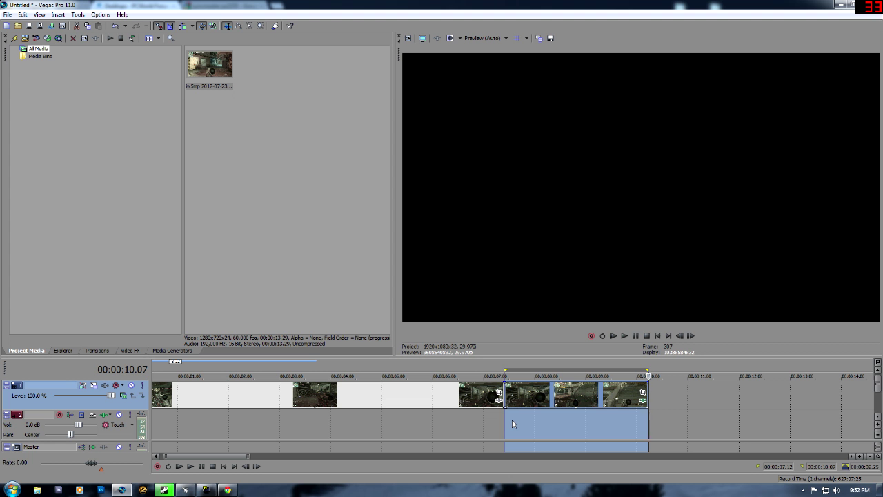
{"action": "left_click", "coordinate": [512, 424]}
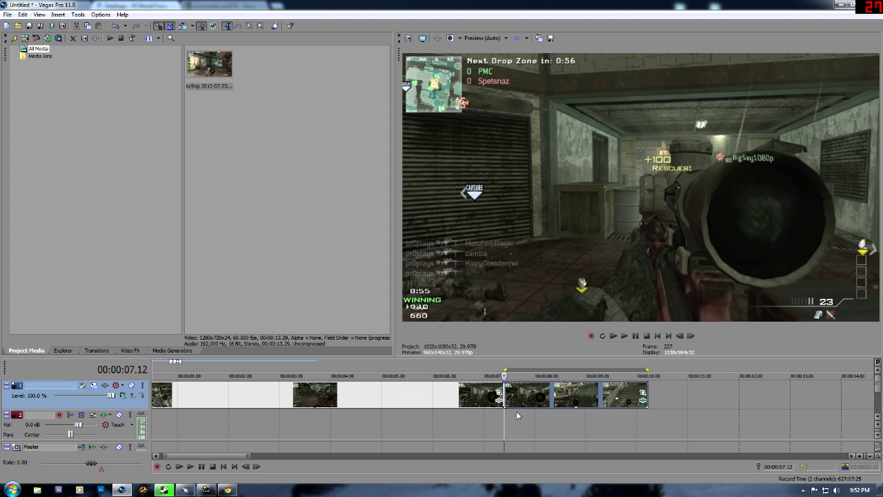
{"action": "left_click", "coordinate": [512, 374]}
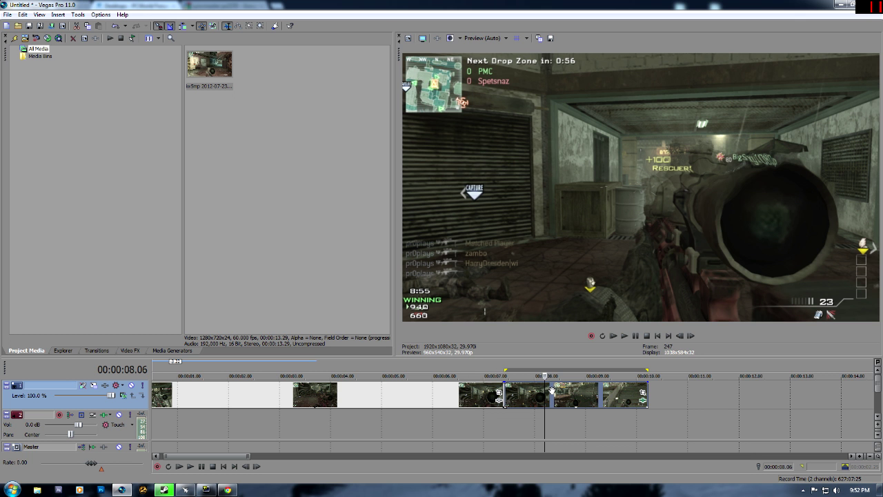
Step: Make a loop region over the slowed piece, loop-play it, and enlarge the timeline
{"action": "double_click", "coordinate": [508, 395]}
{"action": "key", "text": "space"}
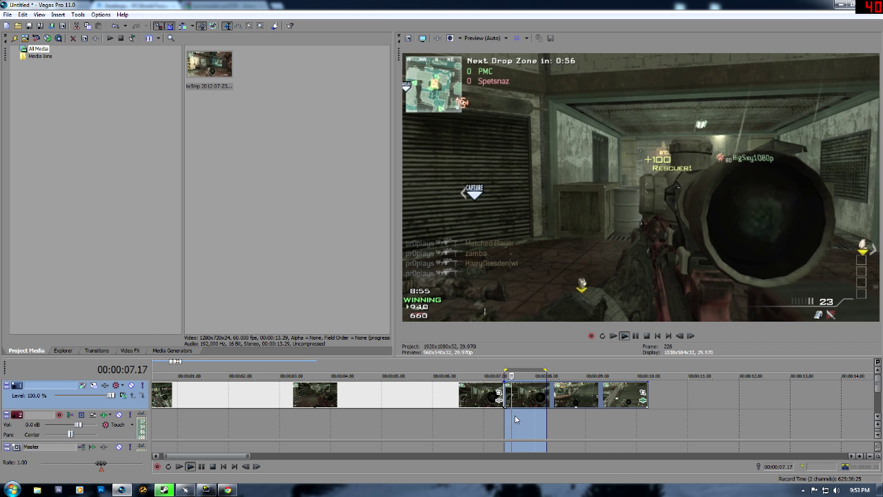
{"action": "key", "text": "space"}
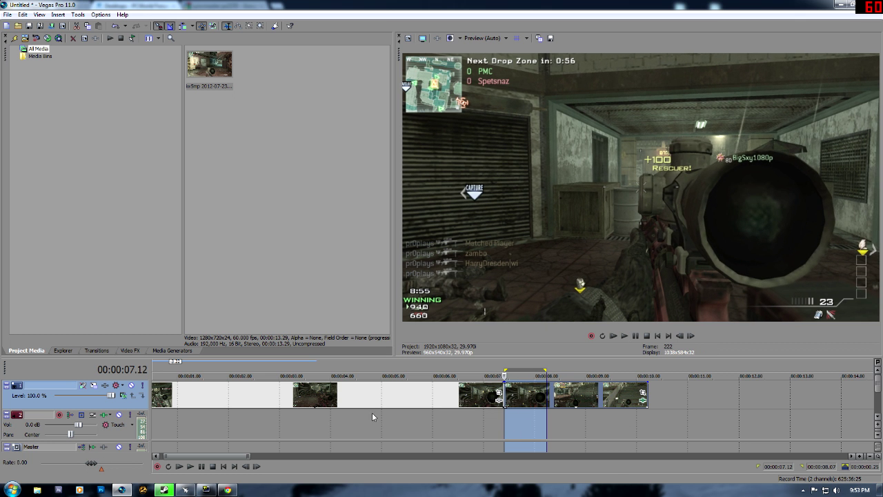
{"action": "left_click_drag", "start_coordinate": [515, 357], "coordinate": [492, 288]}
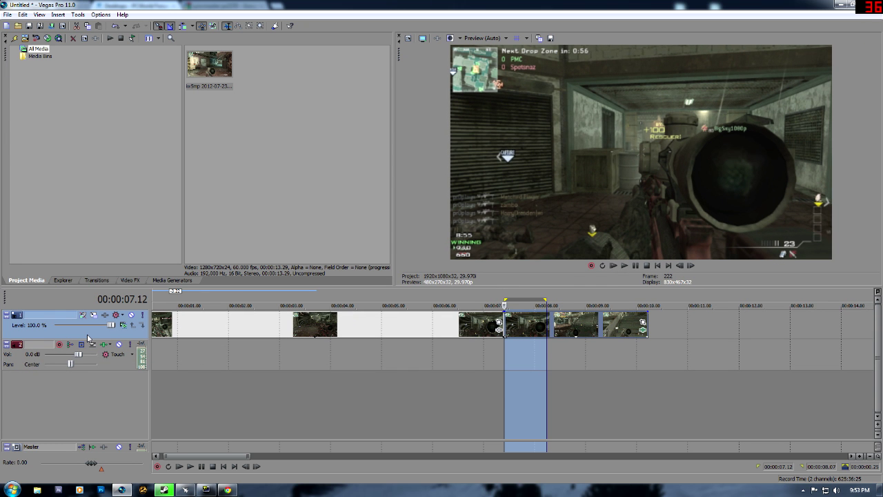
Step: Insert four empty video tracks above the footage with Ctrl+Shift+Q and show Media Generators
{"action": "key", "text": "ctrl+shift+q"}
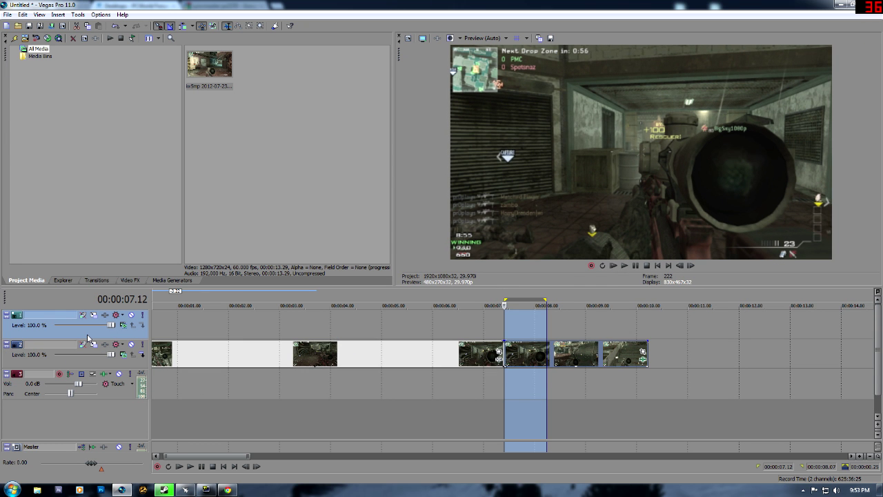
{"action": "key", "text": "ctrl+shift+q"}
{"action": "key", "text": "ctrl+shift+q"}
{"action": "key", "text": "ctrl+shift+q"}
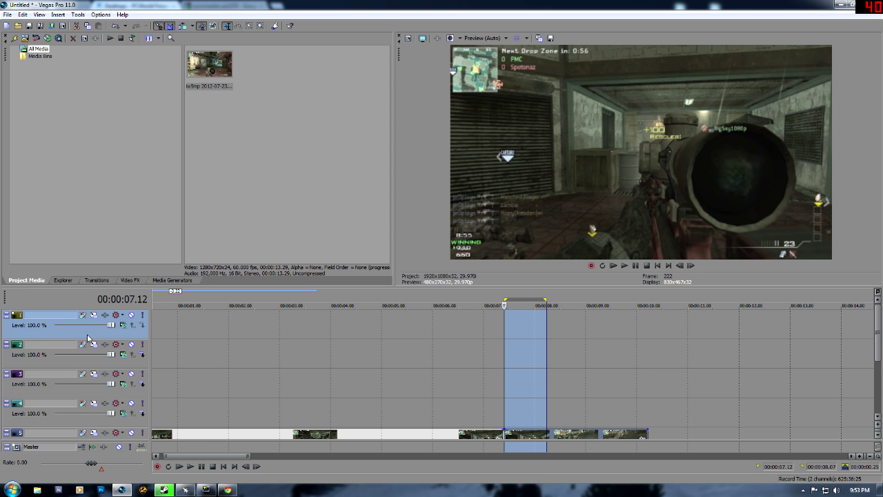
{"action": "left_click", "coordinate": [502, 416]}
{"action": "left_click_drag", "start_coordinate": [880, 363], "coordinate": [880, 384]}
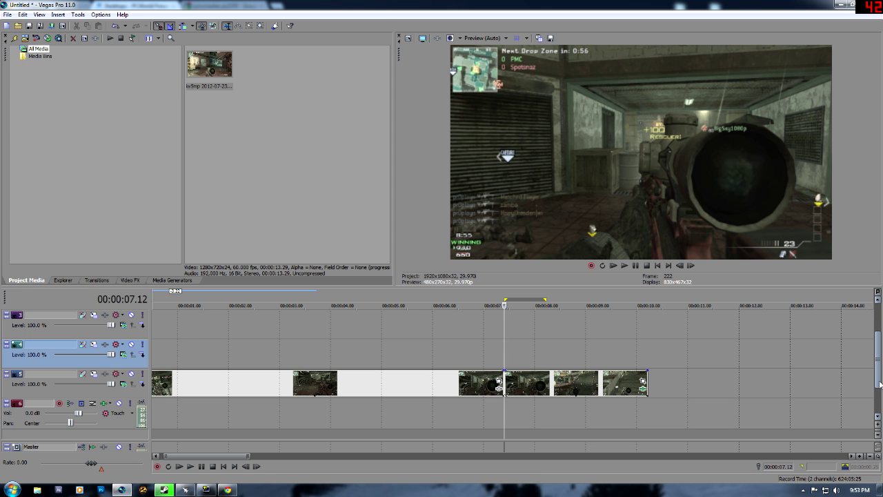
{"action": "left_click", "coordinate": [170, 281]}
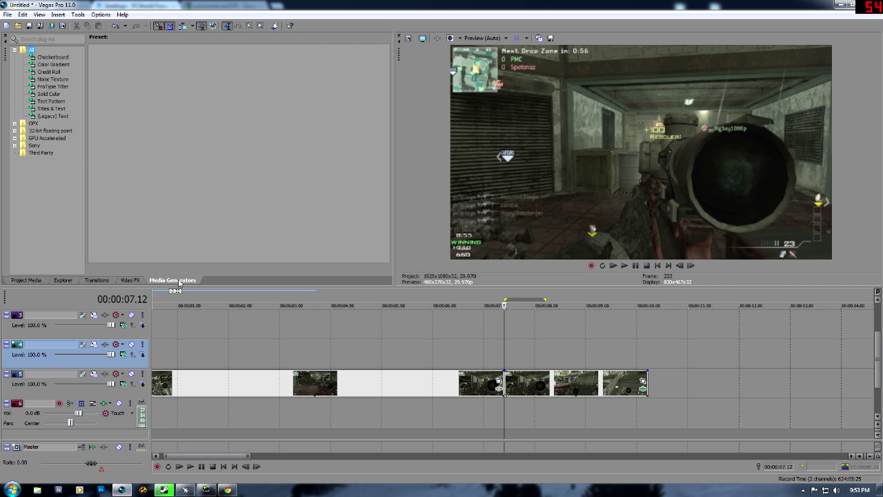
Step: Drop a white Solid Color clip on track 4 at 07.12 and lower its opacity
{"action": "left_click", "coordinate": [47, 94]}
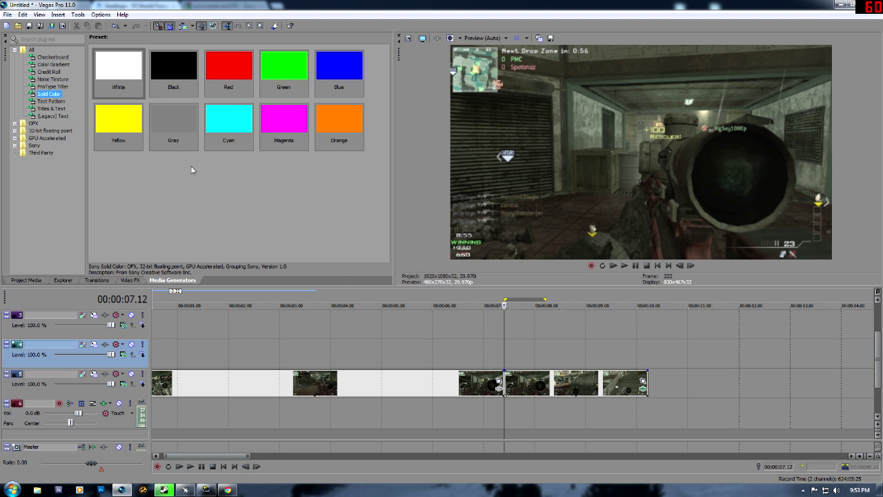
{"action": "left_click_drag", "start_coordinate": [114, 74], "coordinate": [510, 357]}
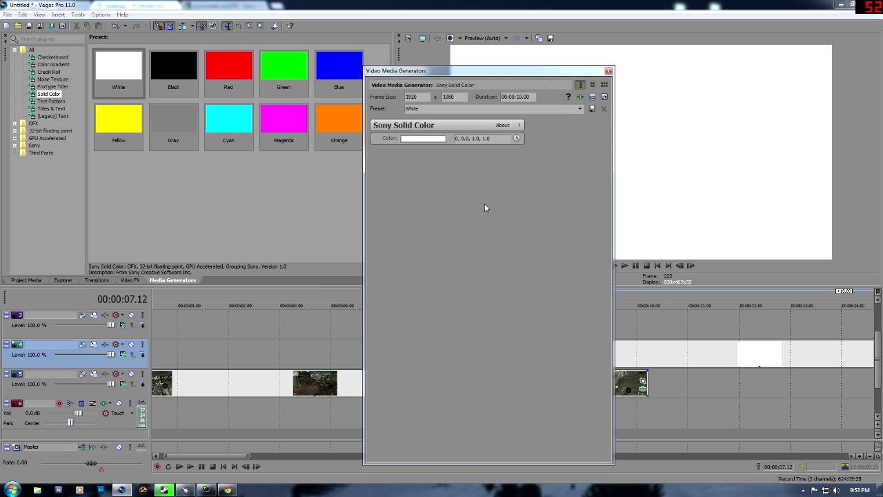
{"action": "left_click", "coordinate": [608, 71]}
{"action": "left_click_drag", "start_coordinate": [525, 345], "coordinate": [514, 366]}
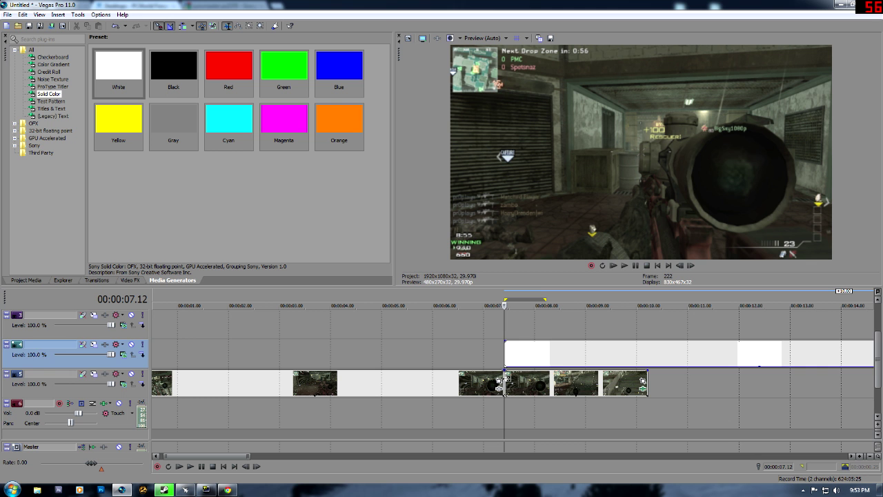
{"action": "left_click", "coordinate": [511, 388]}
{"action": "left_click", "coordinate": [643, 381]}
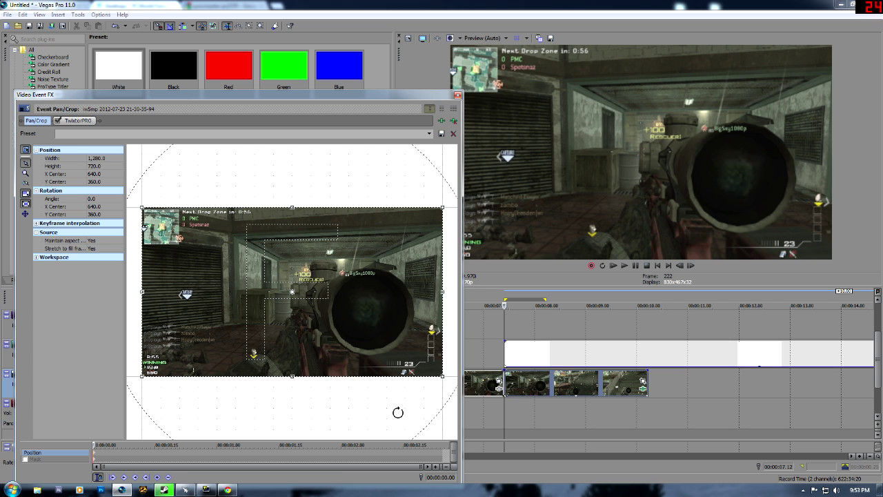
Step: Enable Mask in the gameplay clip's Pan/Crop, zoom in, and select the Pen tool
{"action": "left_click", "coordinate": [34, 459]}
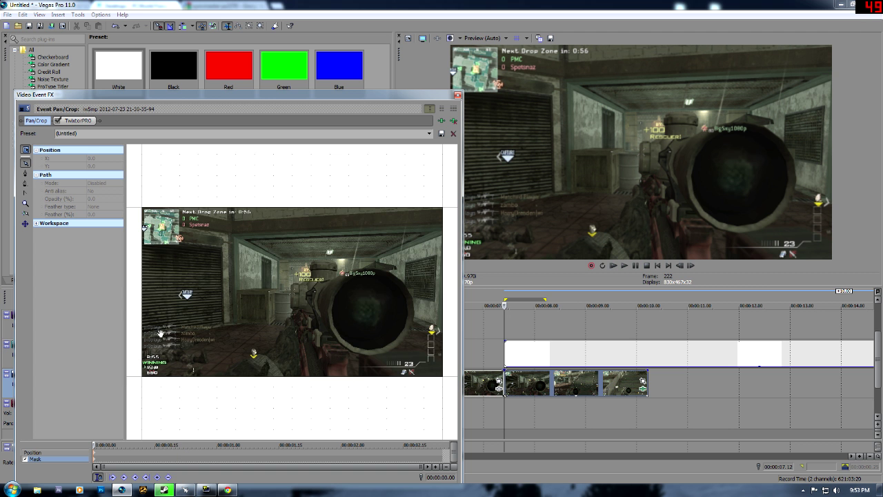
{"action": "scroll", "coordinate": [160, 334], "scroll_direction": "up", "scroll_amount": 4}
{"action": "scroll", "coordinate": [178, 339], "scroll_direction": "up", "scroll_amount": 6}
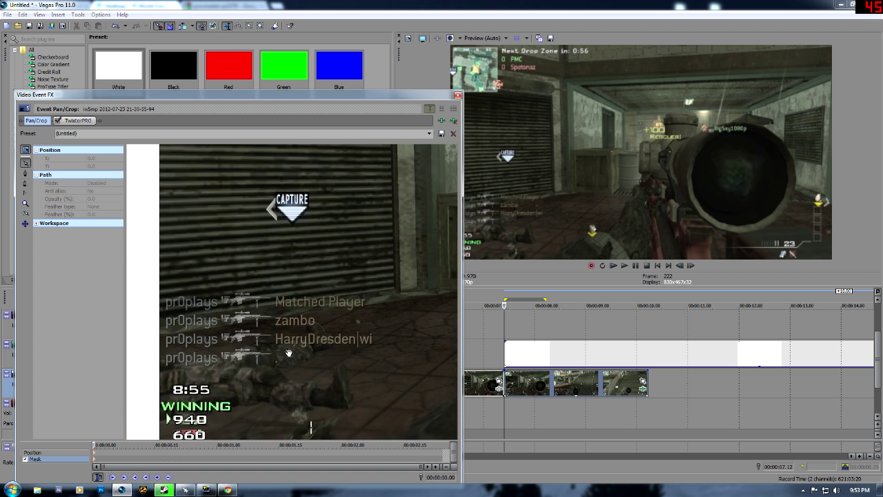
{"action": "scroll", "coordinate": [288, 352], "scroll_direction": "up", "scroll_amount": 5}
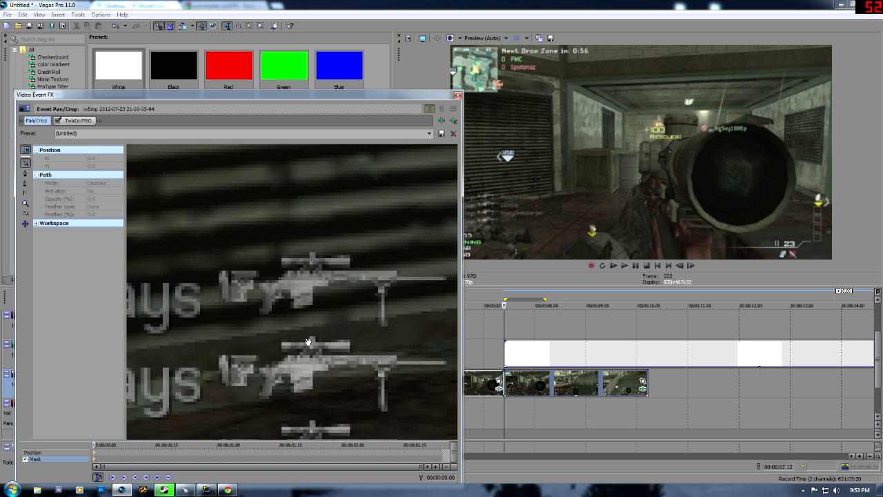
{"action": "scroll", "coordinate": [297, 336], "scroll_direction": "up", "scroll_amount": 1}
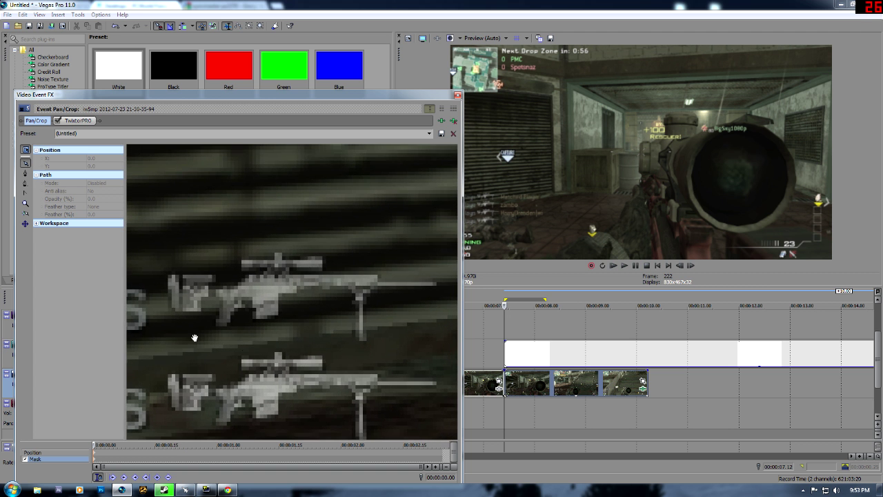
{"action": "left_click", "coordinate": [26, 175]}
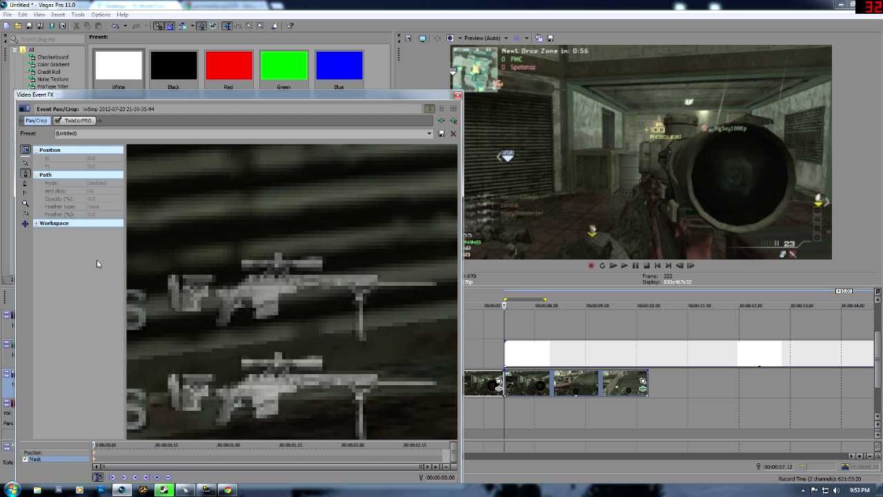
Step: Trace mask points along the rifle icon's stock, body and bipod leg
{"action": "left_click", "coordinate": [167, 280]}
{"action": "left_click", "coordinate": [171, 308]}
{"action": "left_click", "coordinate": [179, 311]}
{"action": "left_click", "coordinate": [200, 311]}
{"action": "left_click", "coordinate": [203, 299]}
{"action": "left_click", "coordinate": [220, 299]}
{"action": "left_click", "coordinate": [219, 307]}
{"action": "left_click", "coordinate": [228, 325]}
{"action": "left_click", "coordinate": [236, 311]}
{"action": "left_click", "coordinate": [247, 301]}
{"action": "left_click", "coordinate": [253, 312]}
{"action": "left_click", "coordinate": [254, 319]}
{"action": "left_click", "coordinate": [278, 316]}
{"action": "left_click", "coordinate": [280, 293]}
{"action": "left_click", "coordinate": [297, 294]}
{"action": "left_click", "coordinate": [350, 288]}
{"action": "left_click", "coordinate": [355, 296]}
{"action": "left_click", "coordinate": [359, 337]}
{"action": "left_click", "coordinate": [367, 338]}
{"action": "left_click", "coordinate": [367, 324]}
{"action": "left_click", "coordinate": [367, 308]}
{"action": "left_click", "coordinate": [367, 293]}
{"action": "left_click", "coordinate": [381, 287]}
Step: Finish the mask around the rifle's barrel end and scope, closing the outline
{"action": "left_click", "coordinate": [436, 289]}
{"action": "left_click", "coordinate": [436, 282]}
{"action": "left_click", "coordinate": [380, 282]}
{"action": "left_click", "coordinate": [369, 280]}
{"action": "left_click", "coordinate": [323, 270]}
{"action": "left_click", "coordinate": [323, 258]}
{"action": "left_click", "coordinate": [283, 256]}
{"action": "left_click", "coordinate": [278, 253]}
{"action": "left_click", "coordinate": [243, 258]}
{"action": "left_click", "coordinate": [242, 270]}
{"action": "left_click", "coordinate": [262, 272]}
{"action": "left_click", "coordinate": [238, 284]}
{"action": "left_click", "coordinate": [228, 285]}
{"action": "left_click", "coordinate": [216, 284]}
{"action": "left_click", "coordinate": [216, 276]}
{"action": "left_click", "coordinate": [206, 275]}
{"action": "left_click", "coordinate": [171, 277]}
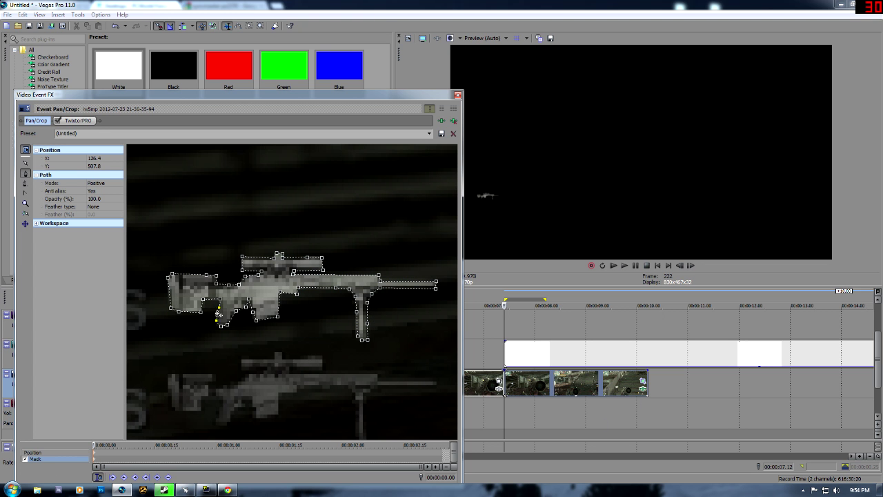
Step: Copy the rifle mask keyframe and switch the mask off
{"action": "right_click", "coordinate": [96, 463]}
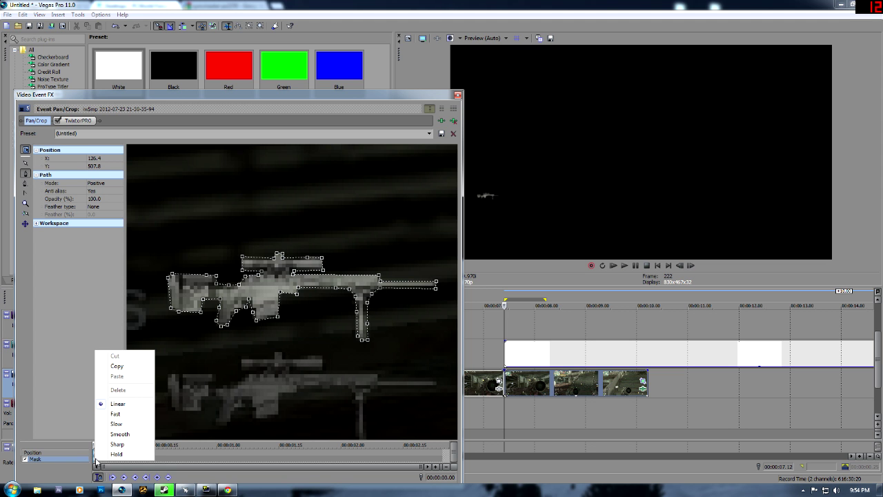
{"action": "left_click", "coordinate": [116, 367]}
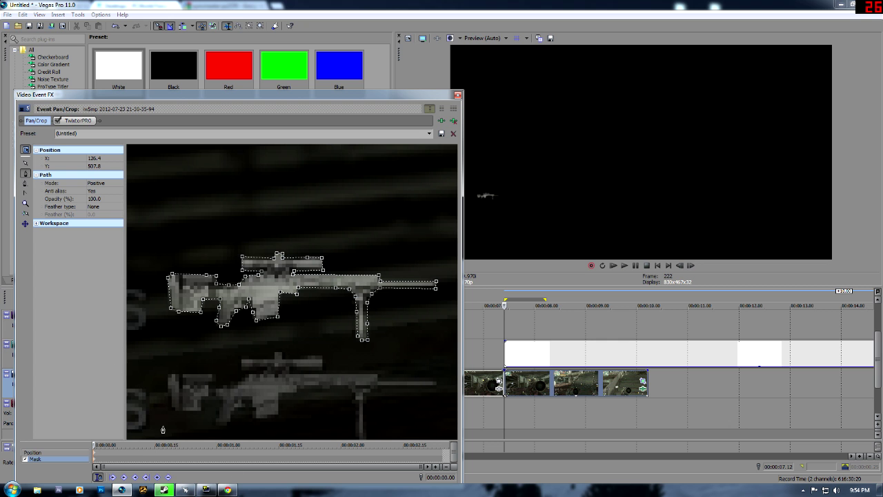
{"action": "left_click", "coordinate": [26, 460]}
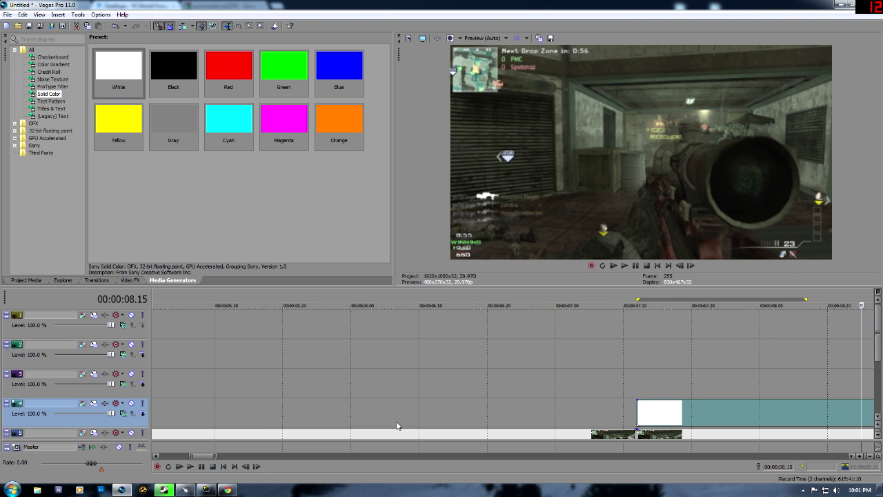
Step: Copy the white Solid Color clip from track 4 and paste it onto track 3
{"action": "left_click", "coordinate": [636, 406]}
{"action": "mouse_move", "coordinate": [879, 349]}
{"action": "left_mouse_down"}
{"action": "mouse_move", "coordinate": [879, 367]}
{"action": "mouse_move", "coordinate": [878, 350]}
{"action": "left_mouse_up"}
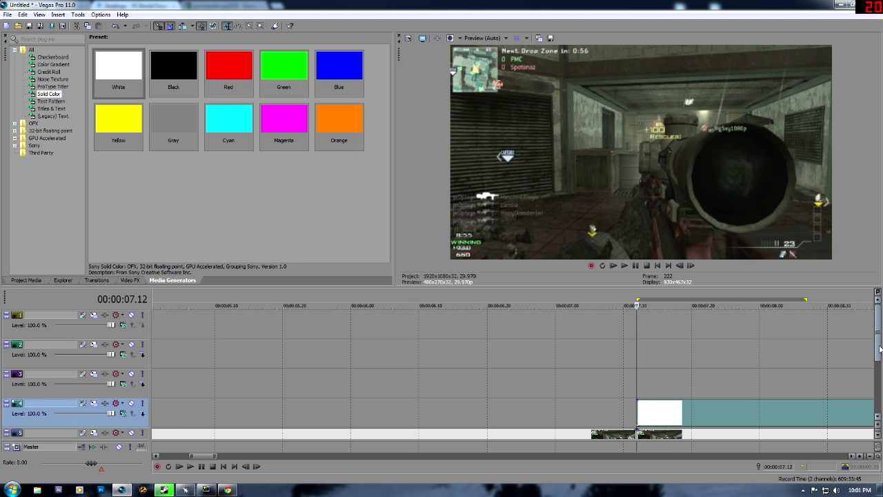
{"action": "right_click", "coordinate": [637, 411]}
{"action": "left_click", "coordinate": [690, 257]}
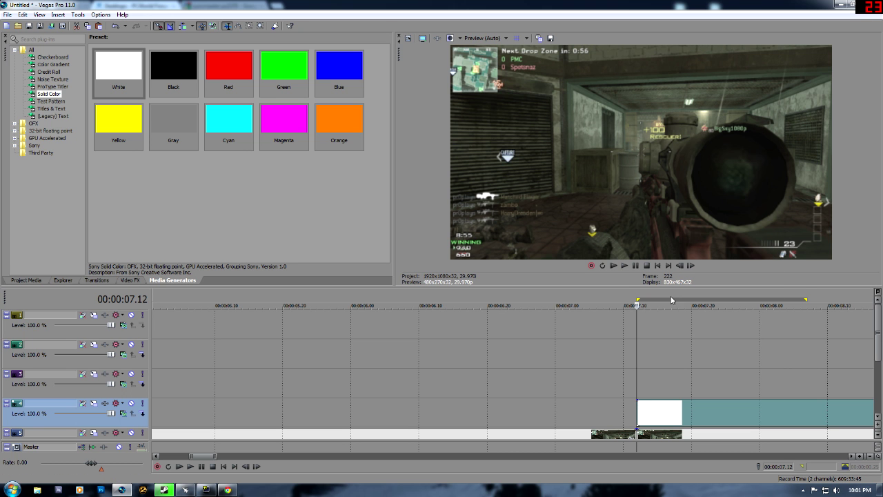
{"action": "left_click", "coordinate": [638, 390]}
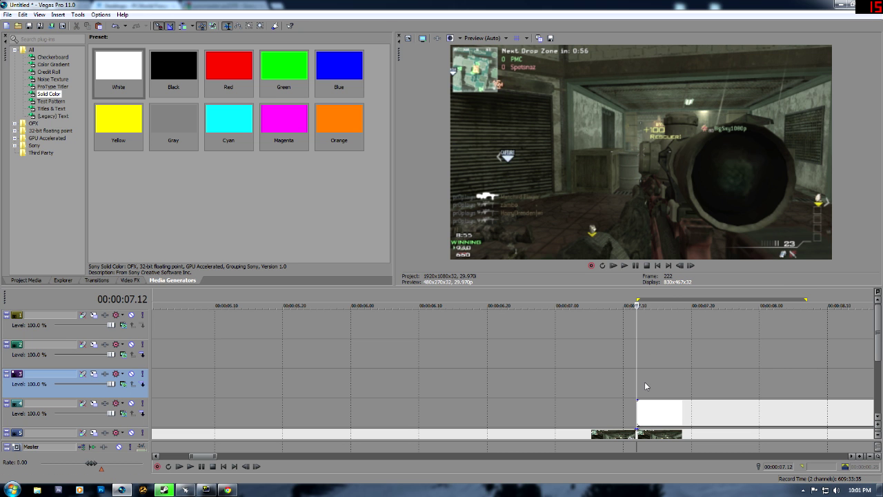
{"action": "key", "text": "ctrl+v"}
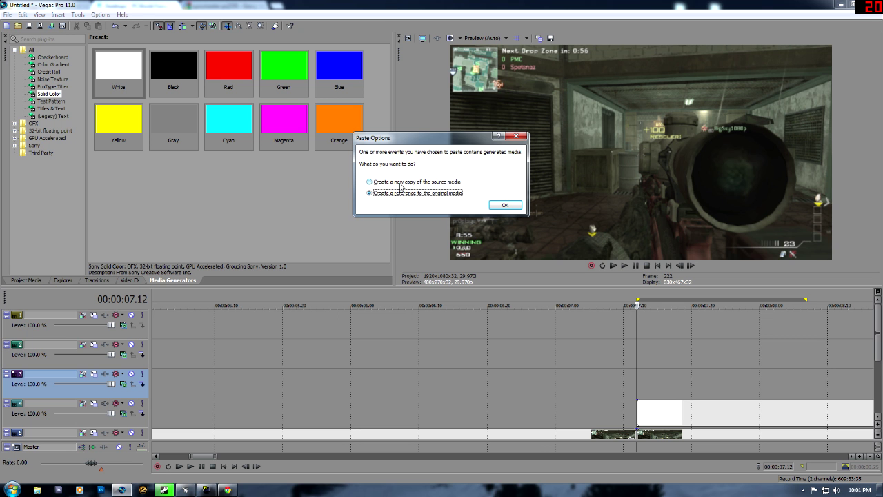
Step: Paste as a reference to the original media and open the track 3 copy's Pan/Crop
{"action": "left_click", "coordinate": [505, 205]}
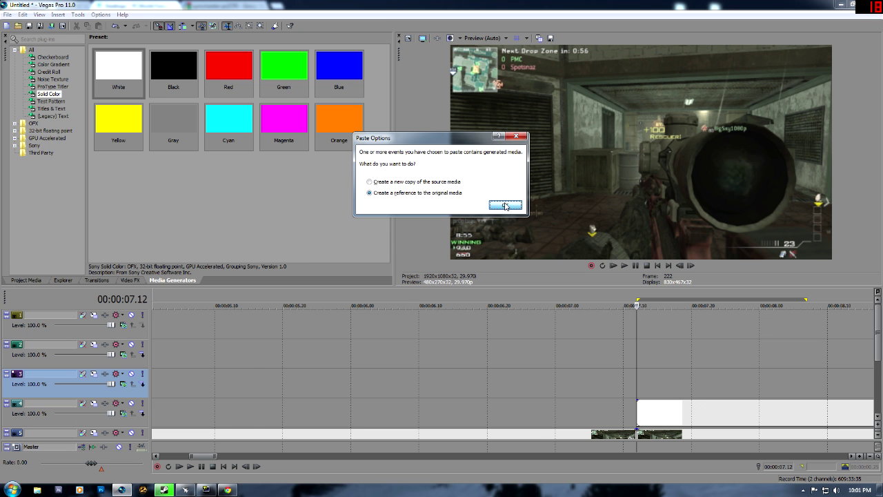
{"action": "left_click", "coordinate": [214, 385]}
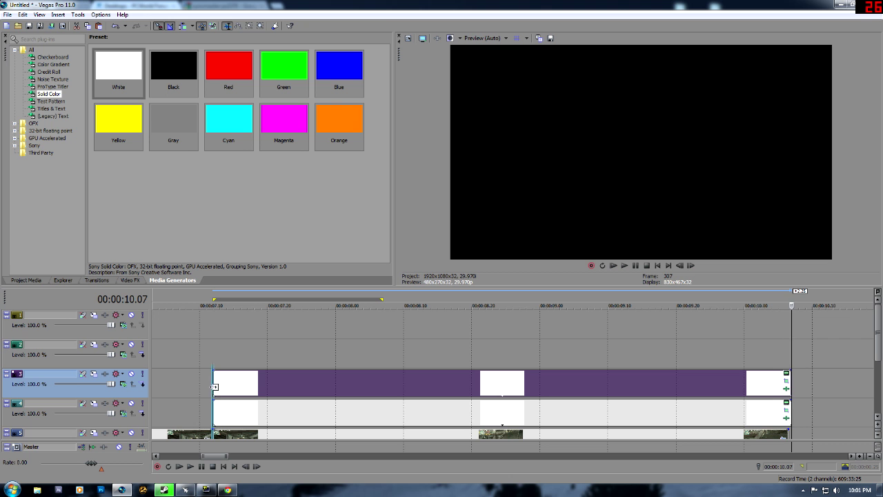
{"action": "left_click", "coordinate": [787, 381]}
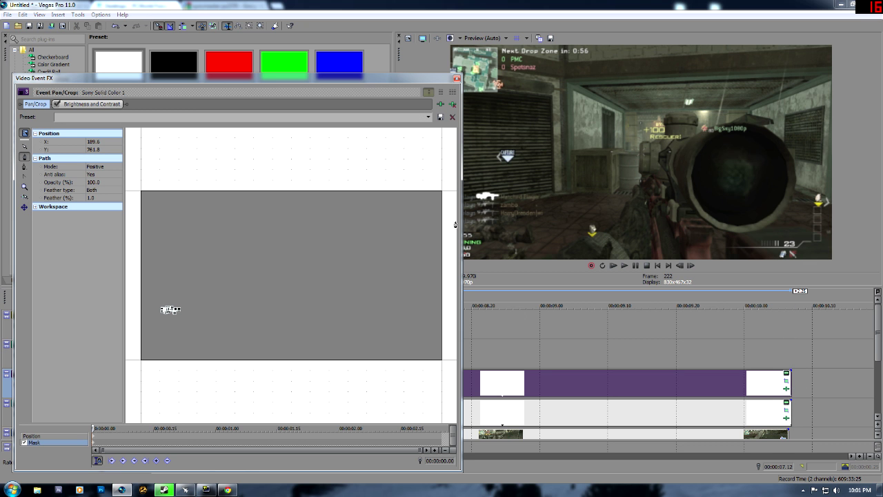
Step: Move the track 3 copy's Pan/Crop centre to 959.4 × 501.6 and close the window
{"action": "left_click", "coordinate": [31, 435]}
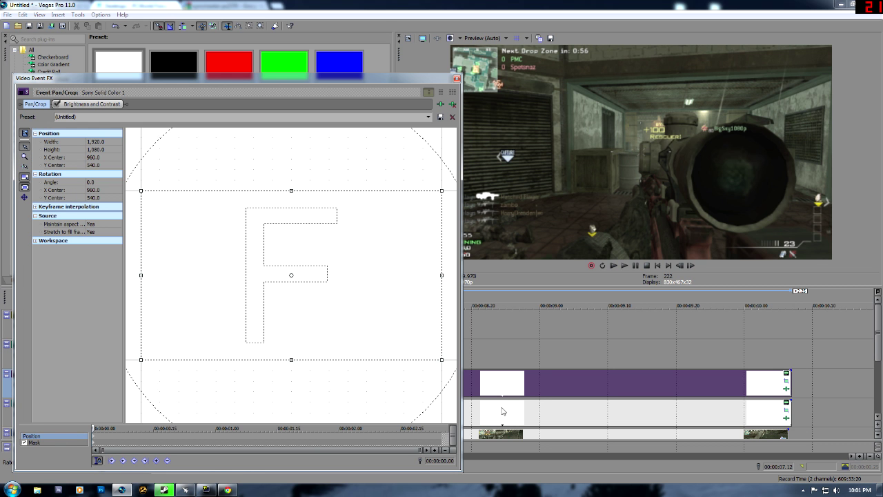
{"action": "scroll", "coordinate": [262, 316], "scroll_direction": "up", "scroll_amount": 2}
{"action": "scroll", "coordinate": [263, 316], "scroll_direction": "up", "scroll_amount": 4}
{"action": "scroll", "coordinate": [259, 316], "scroll_direction": "up", "scroll_amount": 2}
{"action": "left_click_drag", "start_coordinate": [286, 318], "coordinate": [287, 186]}
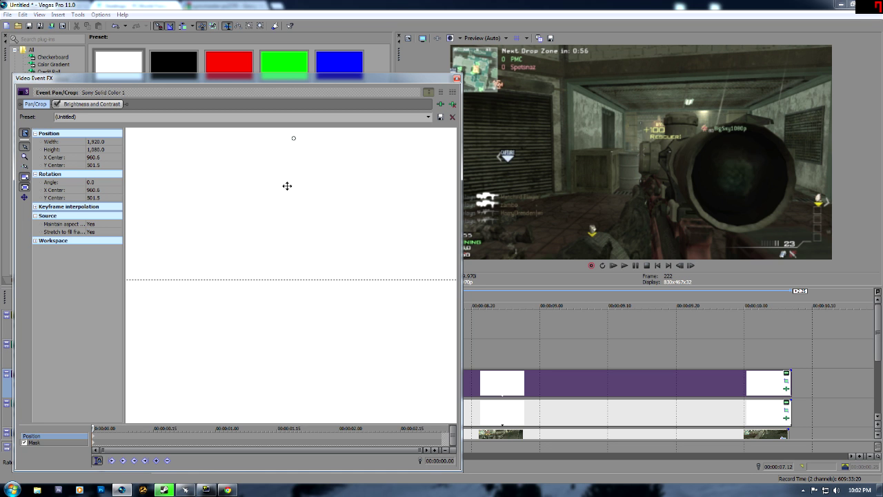
{"action": "left_click_drag", "start_coordinate": [287, 186], "coordinate": [282, 186]}
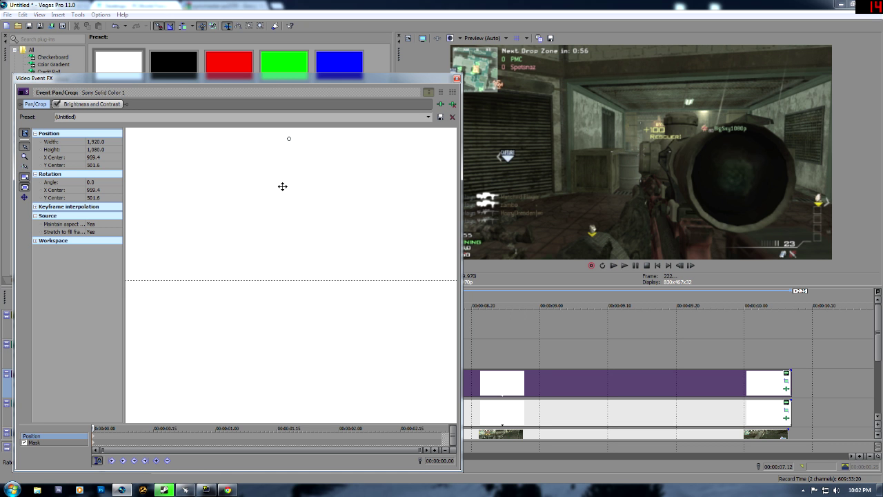
{"action": "left_click", "coordinate": [456, 78]}
{"action": "right_click", "coordinate": [262, 385]}
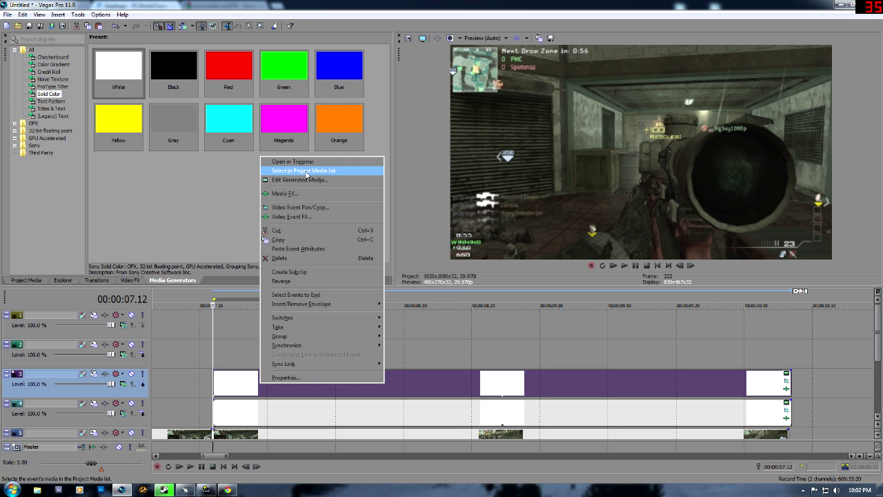
Step: Copy the track 3 white clip and paste it onto track 2 as a reference
{"action": "left_click", "coordinate": [276, 240]}
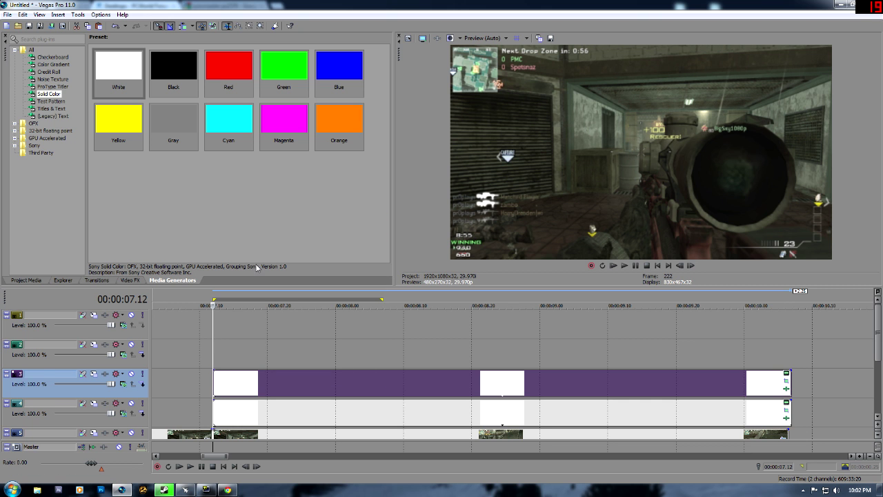
{"action": "left_click", "coordinate": [218, 350]}
{"action": "key", "text": "ctrl+v"}
{"action": "key", "text": "Return"}
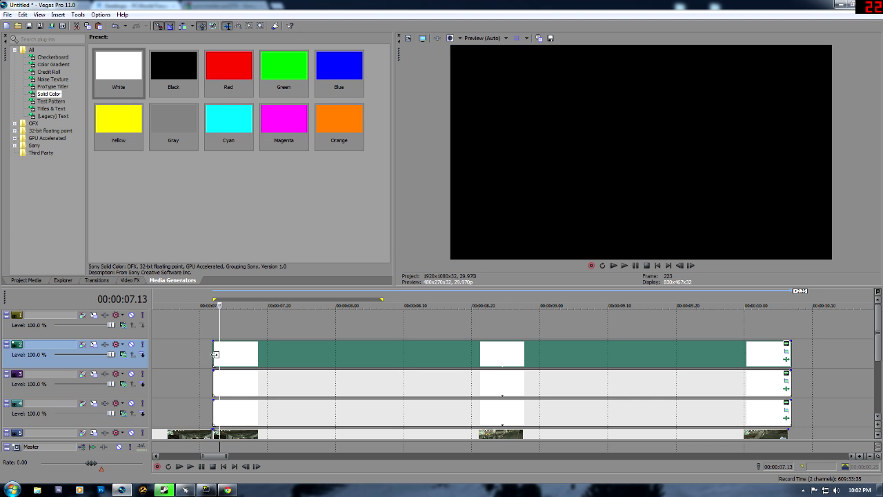
Step: Shift the track 2 copy's Pan/Crop centre to 959.8 × 461.7, then copy that clip
{"action": "left_click", "coordinate": [786, 350]}
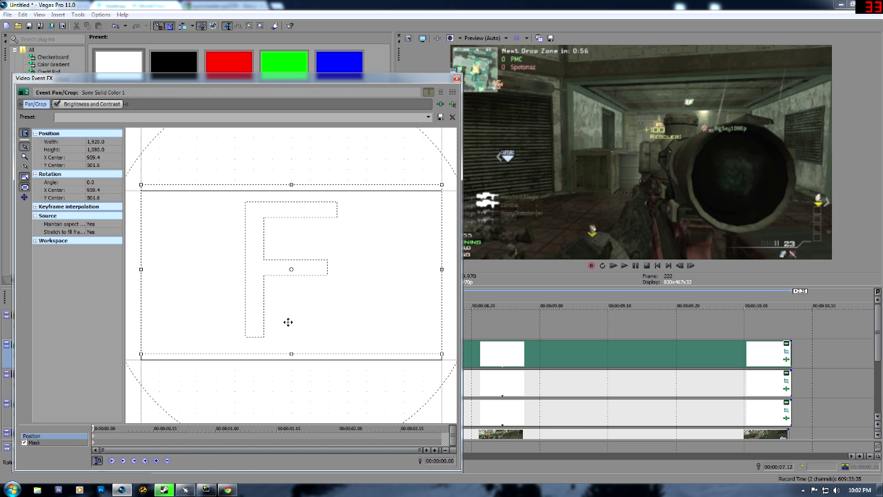
{"action": "scroll", "coordinate": [288, 321], "scroll_direction": "up", "scroll_amount": 10}
{"action": "left_click_drag", "start_coordinate": [288, 320], "coordinate": [289, 280]}
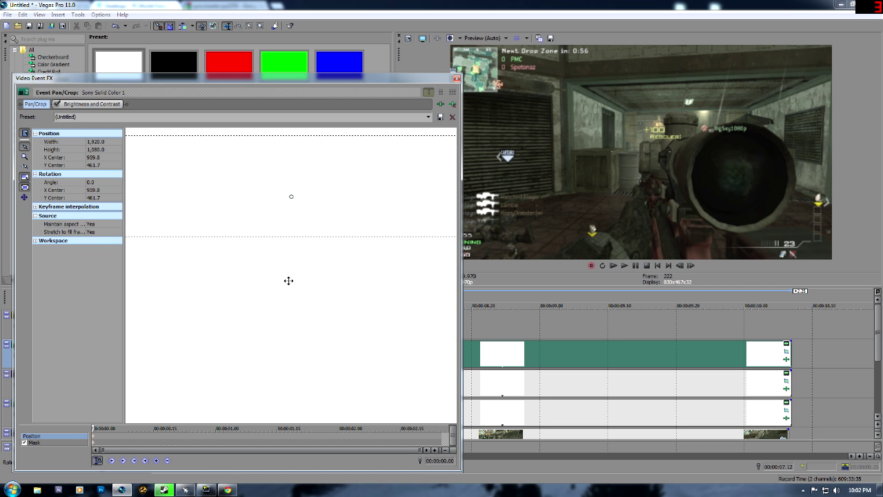
{"action": "left_click", "coordinate": [456, 78]}
{"action": "right_click", "coordinate": [292, 348]}
{"action": "left_click", "coordinate": [319, 206]}
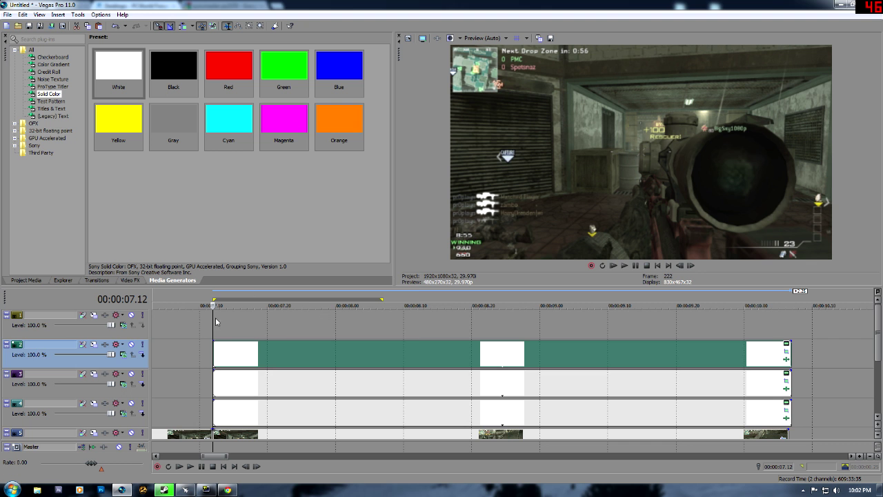
Step: Paste the copied white solid onto track 1 as a reference to the original
{"action": "left_click", "coordinate": [216, 322]}
{"action": "key", "text": "ctrl+v"}
{"action": "left_click", "coordinate": [504, 205]}
{"action": "left_click", "coordinate": [214, 325]}
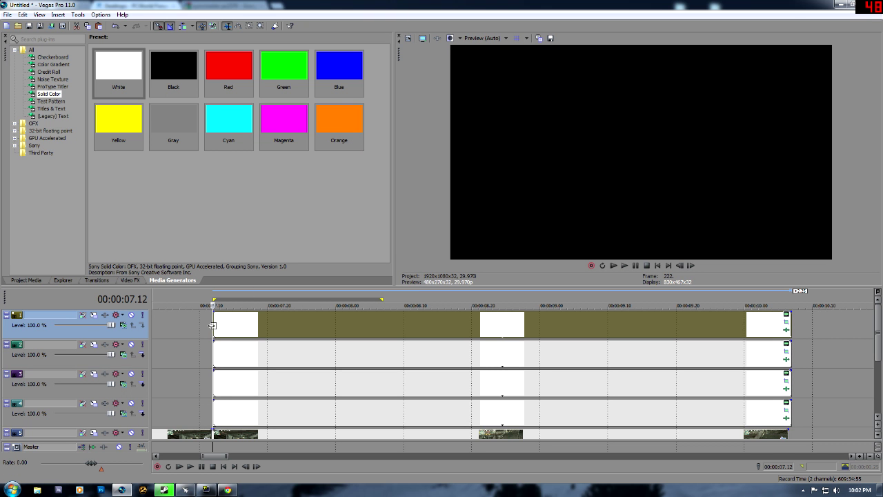
Step: Offset the track 1 copy's Pan/Crop centre to 957.8 × 424.2 and close the editor
{"action": "left_click", "coordinate": [786, 322]}
{"action": "scroll", "coordinate": [245, 311], "scroll_direction": "up", "scroll_amount": 8}
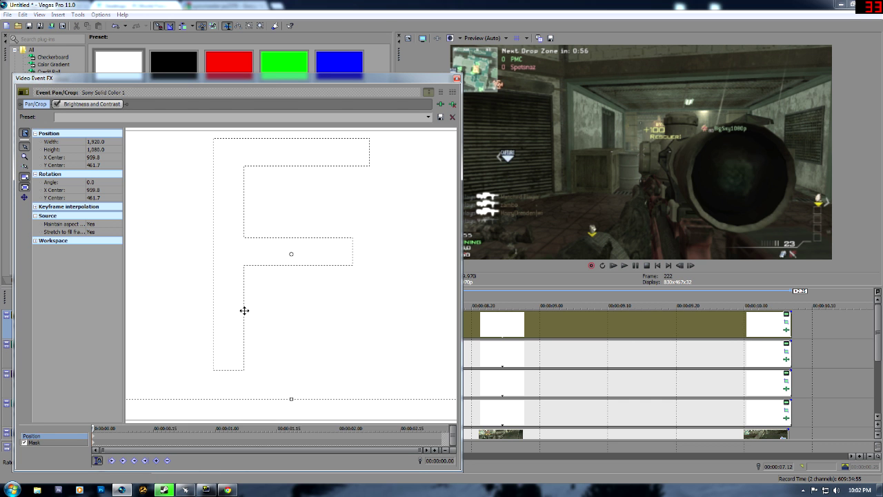
{"action": "left_click_drag", "start_coordinate": [246, 310], "coordinate": [244, 275]}
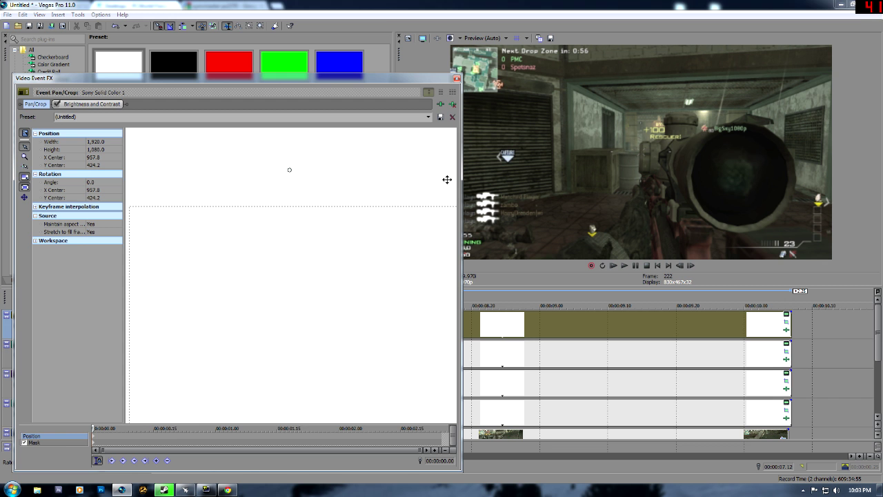
{"action": "left_click", "coordinate": [457, 78]}
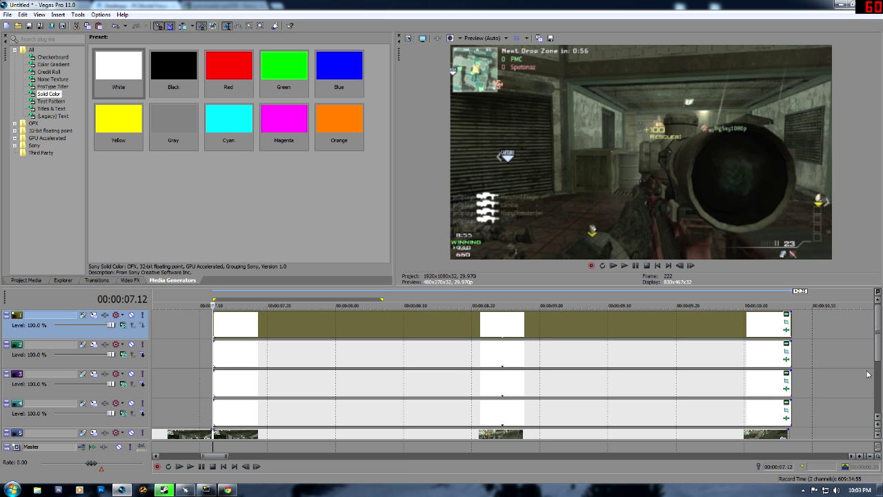
Step: Find frame 00:00:06.28 and drag the top white event's start back to it
{"action": "scroll", "coordinate": [874, 345], "scroll_direction": "down", "scroll_amount": 1}
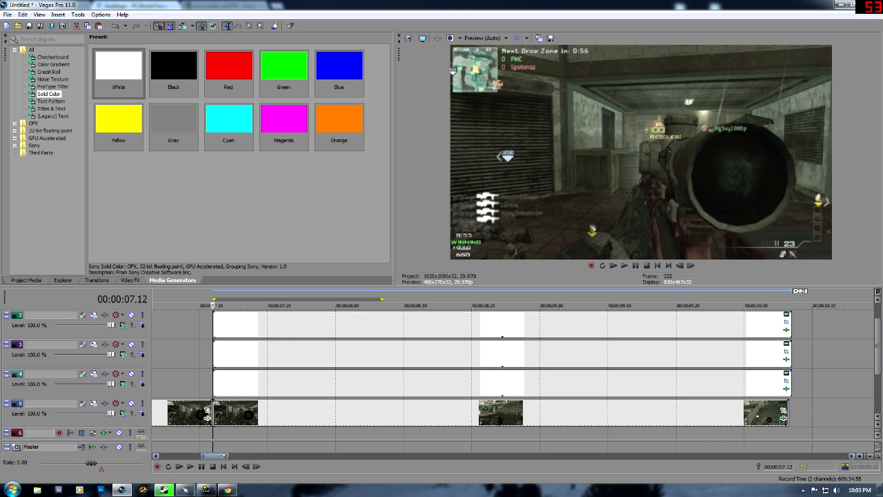
{"action": "scroll", "coordinate": [231, 459], "scroll_direction": "down", "scroll_amount": 4}
{"action": "left_click_drag", "start_coordinate": [231, 460], "coordinate": [219, 460]}
{"action": "left_click", "coordinate": [427, 414]}
{"action": "key", "text": "space"}
{"action": "left_click", "coordinate": [391, 411]}
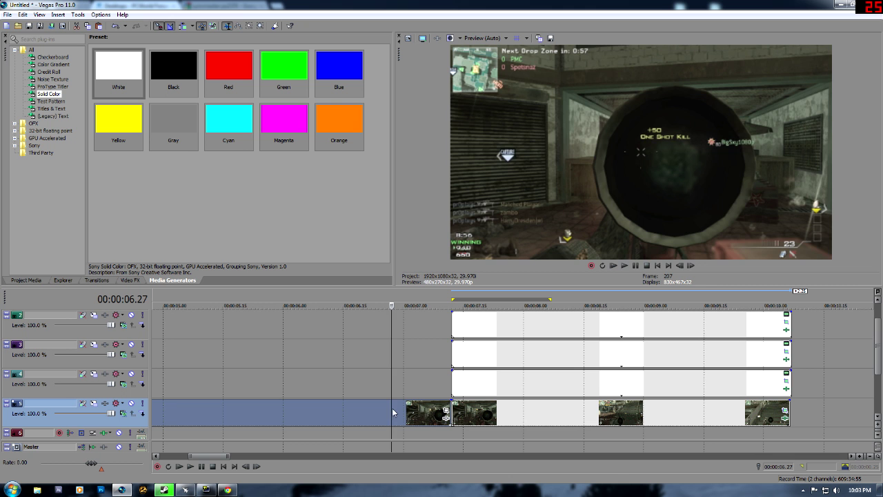
{"action": "key", "text": "space"}
{"action": "left_click", "coordinate": [394, 412]}
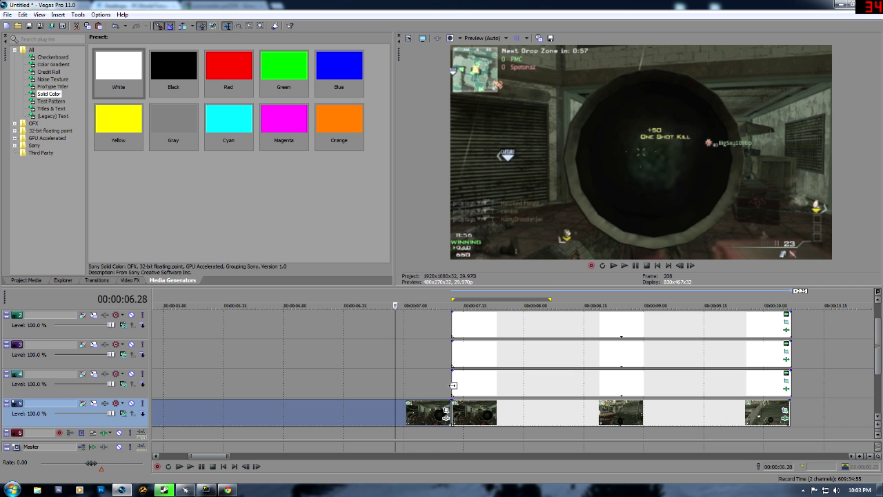
{"action": "scroll", "coordinate": [878, 348], "scroll_direction": "up", "scroll_amount": 1}
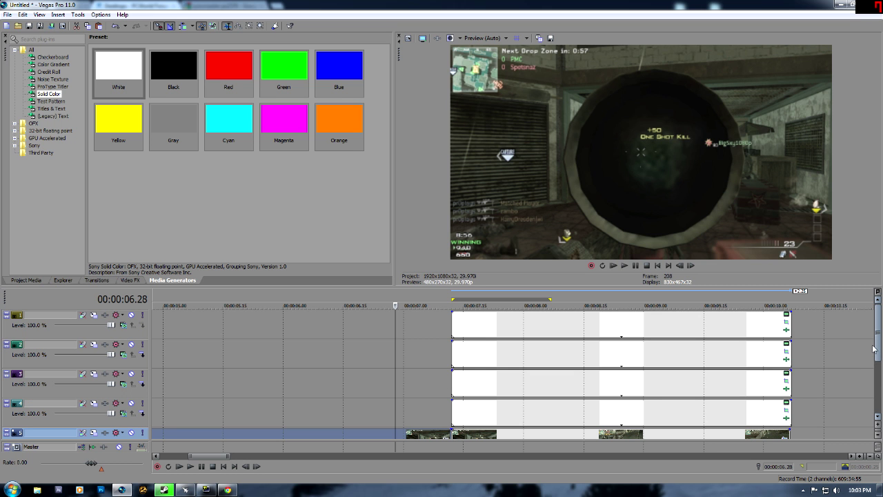
{"action": "left_click_drag", "start_coordinate": [452, 318], "coordinate": [397, 320]}
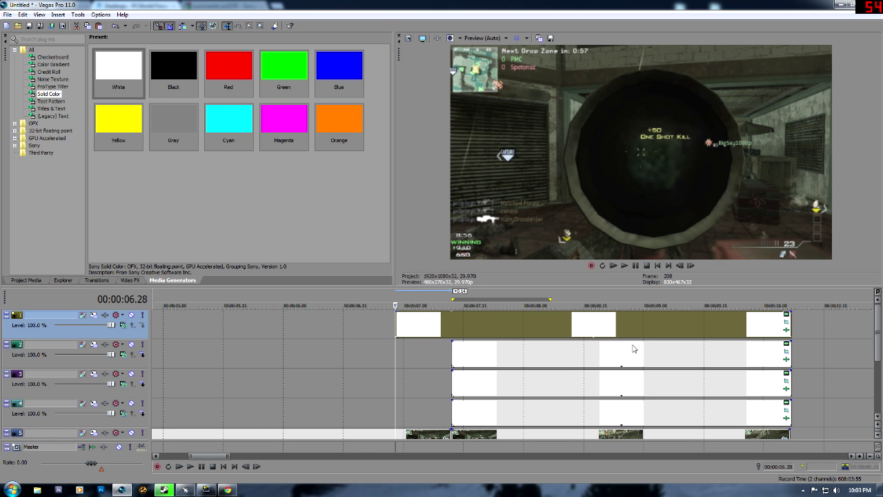
Step: Preview frames near 07.12, split track 1's white event at 00:00:07.12, and select the left piece
{"action": "key", "text": "End"}
{"action": "left_click", "coordinate": [307, 318]}
{"action": "left_click", "coordinate": [272, 331]}
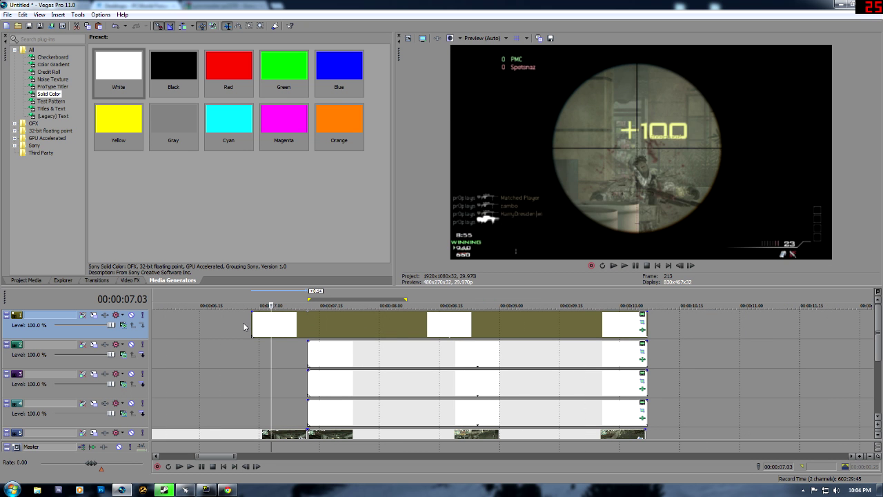
{"action": "left_click", "coordinate": [256, 325]}
{"action": "left_click", "coordinate": [299, 333]}
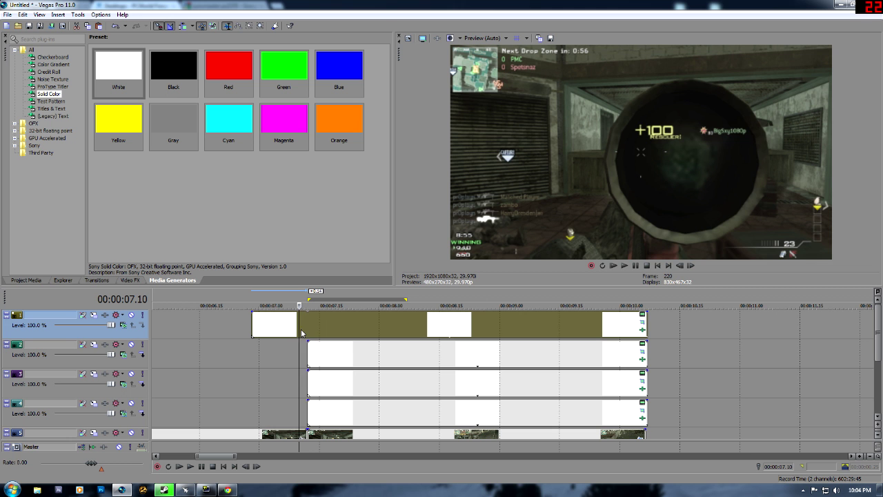
{"action": "left_click", "coordinate": [268, 330]}
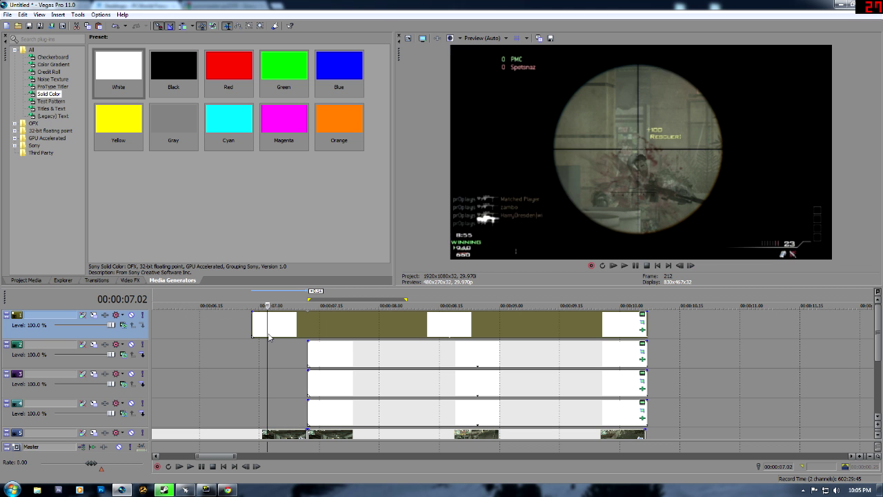
{"action": "left_click", "coordinate": [253, 325]}
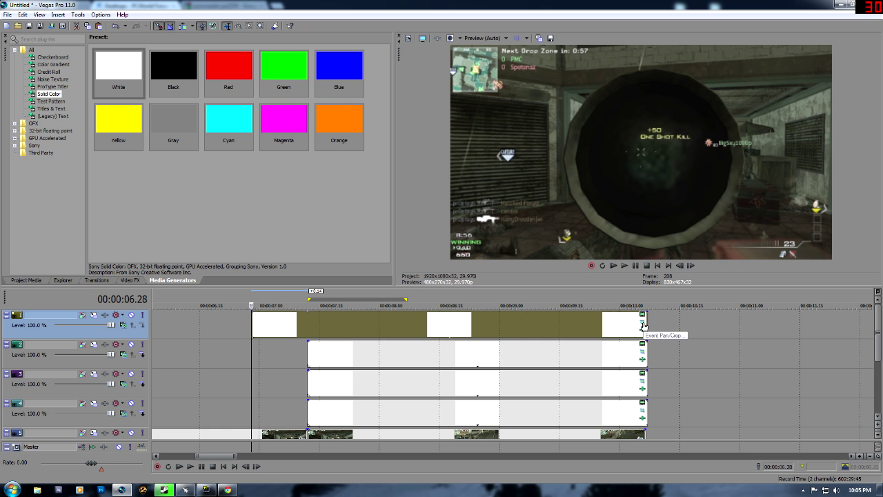
{"action": "left_click", "coordinate": [316, 326]}
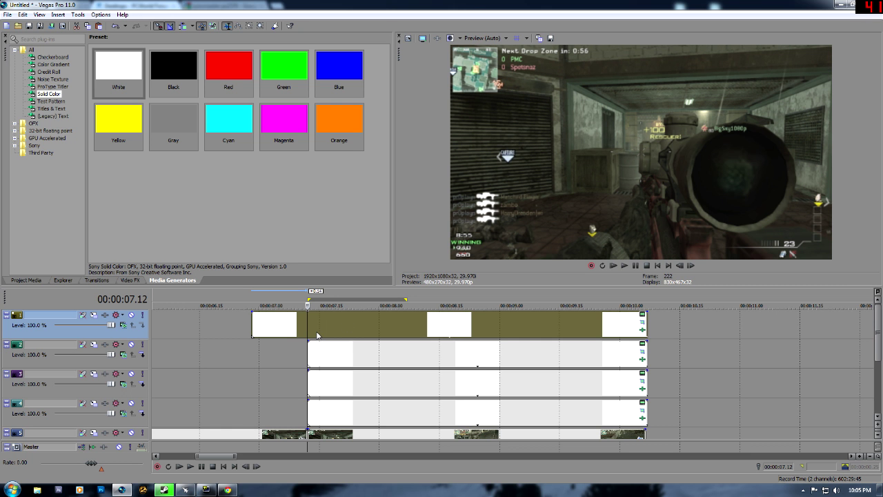
{"action": "key", "text": "s"}
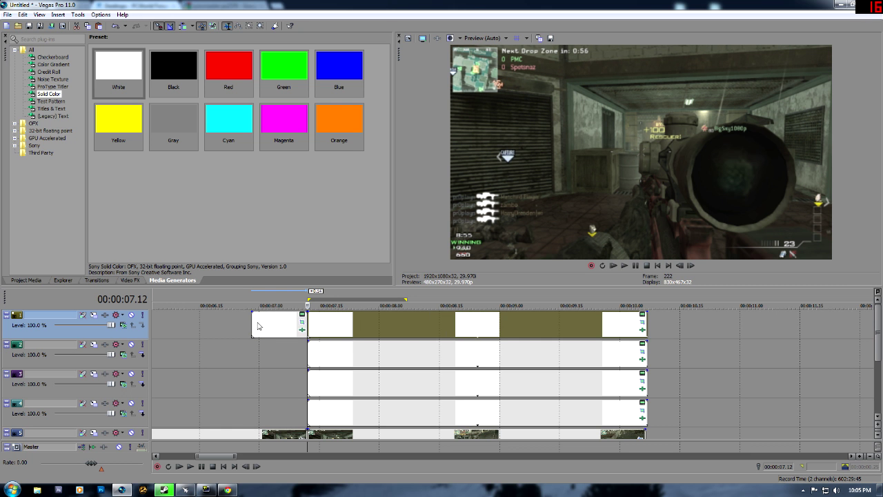
{"action": "left_click", "coordinate": [278, 335]}
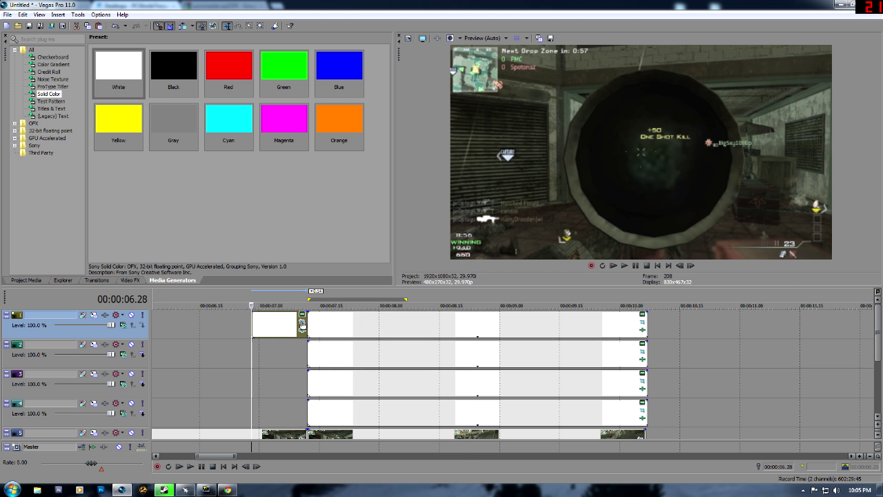
Step: Open Pan/Crop for the short white piece with the keyframe cursor at its start
{"action": "left_click", "coordinate": [301, 323]}
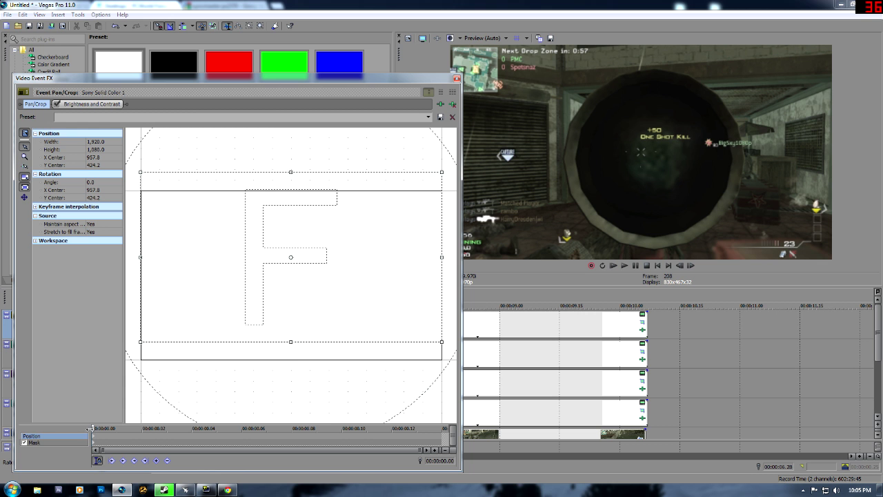
{"action": "scroll", "coordinate": [99, 435], "scroll_direction": "up", "scroll_amount": 2}
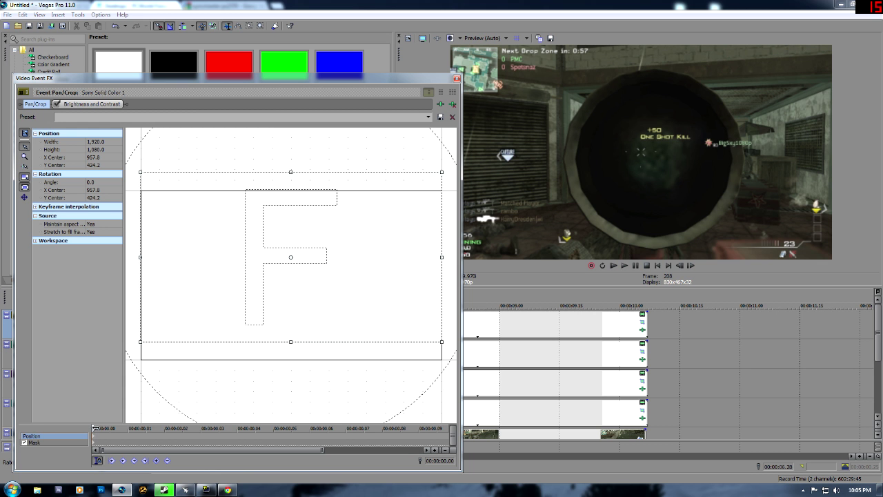
{"action": "left_click", "coordinate": [117, 429]}
{"action": "left_click", "coordinate": [96, 433]}
{"action": "scroll", "coordinate": [104, 437], "scroll_direction": "down", "scroll_amount": 2}
{"action": "scroll", "coordinate": [104, 436], "scroll_direction": "down", "scroll_amount": 1}
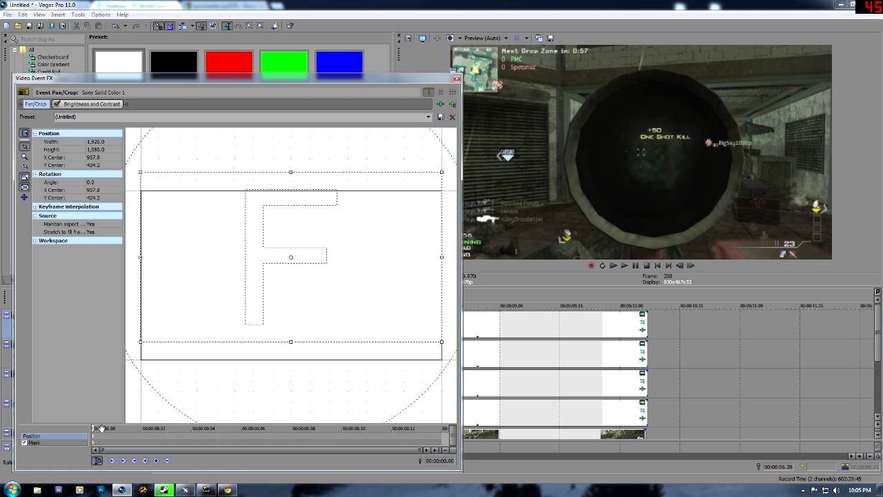
Step: Shift the crop frame up so its centre sits at X 960.2, Y 388.2
{"action": "left_click_drag", "start_coordinate": [330, 79], "coordinate": [302, 75]}
{"action": "scroll", "coordinate": [292, 292], "scroll_direction": "up", "scroll_amount": 5}
{"action": "scroll", "coordinate": [295, 276], "scroll_direction": "up", "scroll_amount": 5}
{"action": "left_click_drag", "start_coordinate": [300, 271], "coordinate": [300, 241]}
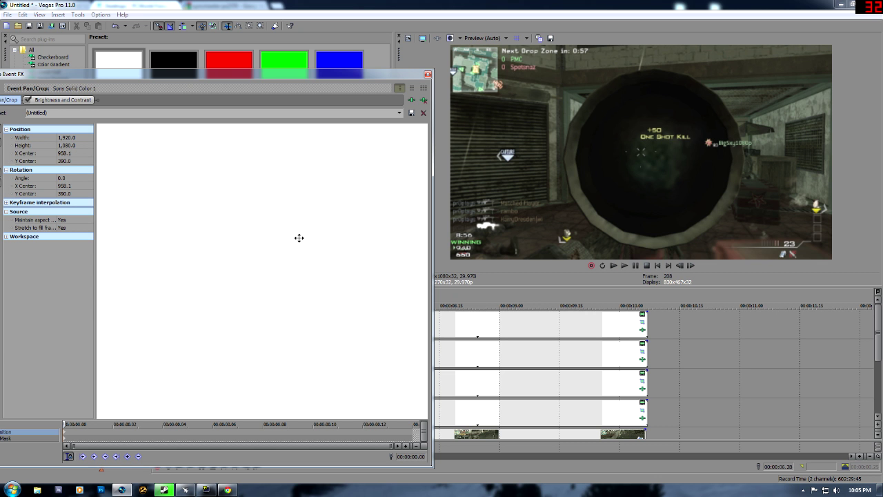
{"action": "left_click_drag", "start_coordinate": [301, 237], "coordinate": [302, 235]}
{"action": "left_click", "coordinate": [81, 423]}
Step: Add Pan/Crop keyframes at 0.04 and 0.06 moving the crop centre down to Y 417.8
{"action": "left_click_drag", "start_coordinate": [81, 423], "coordinate": [139, 424]}
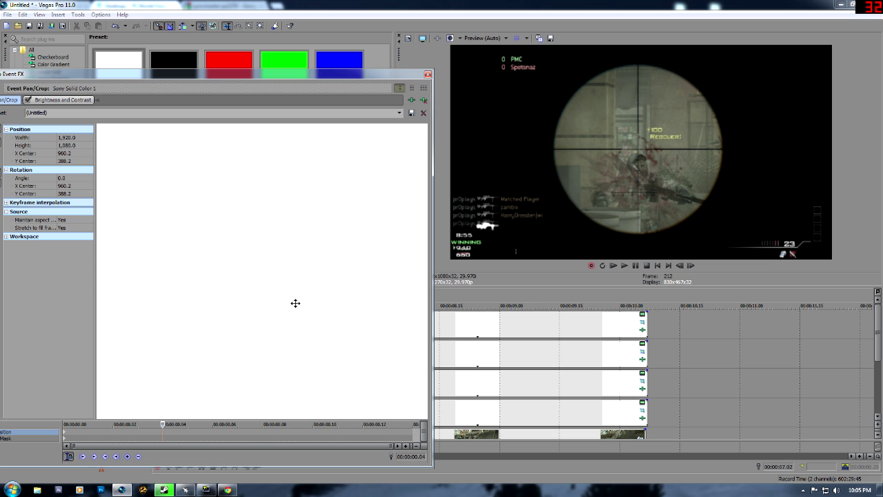
{"action": "left_click_drag", "start_coordinate": [292, 299], "coordinate": [291, 296]}
{"action": "left_click_drag", "start_coordinate": [136, 424], "coordinate": [168, 422]}
{"action": "left_click_drag", "start_coordinate": [245, 248], "coordinate": [246, 271]}
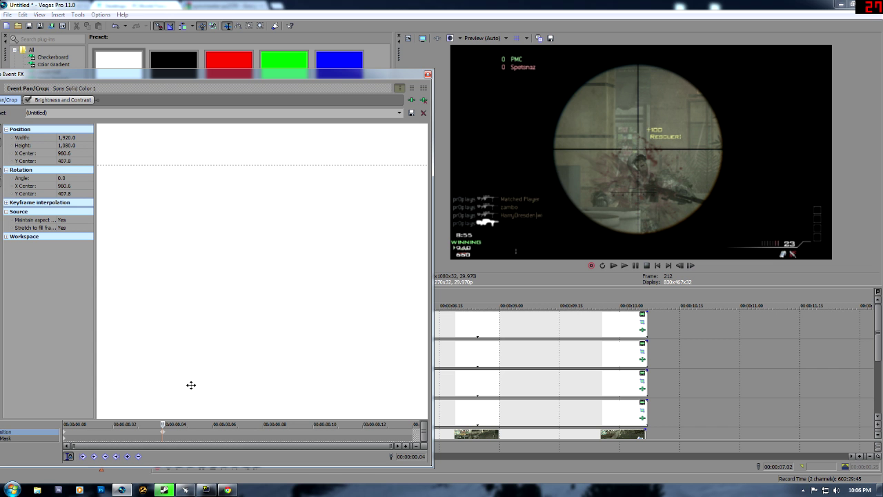
{"action": "left_click_drag", "start_coordinate": [162, 424], "coordinate": [210, 434]}
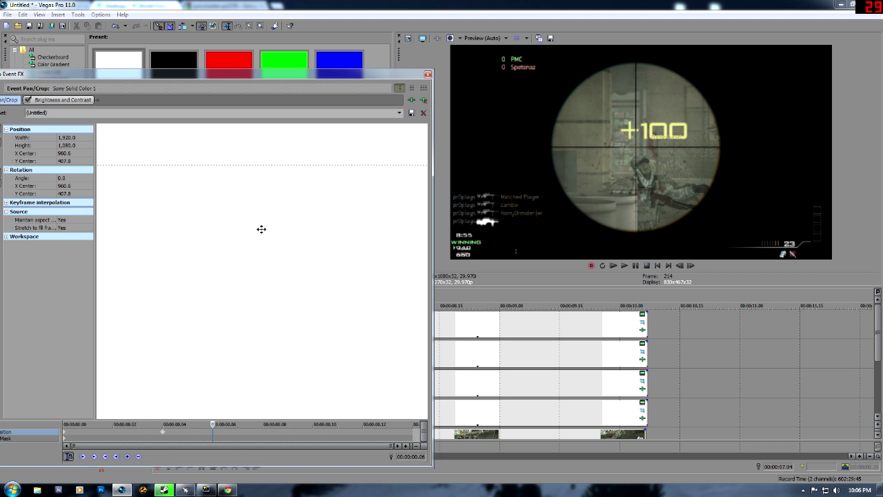
{"action": "left_click_drag", "start_coordinate": [258, 229], "coordinate": [258, 240]}
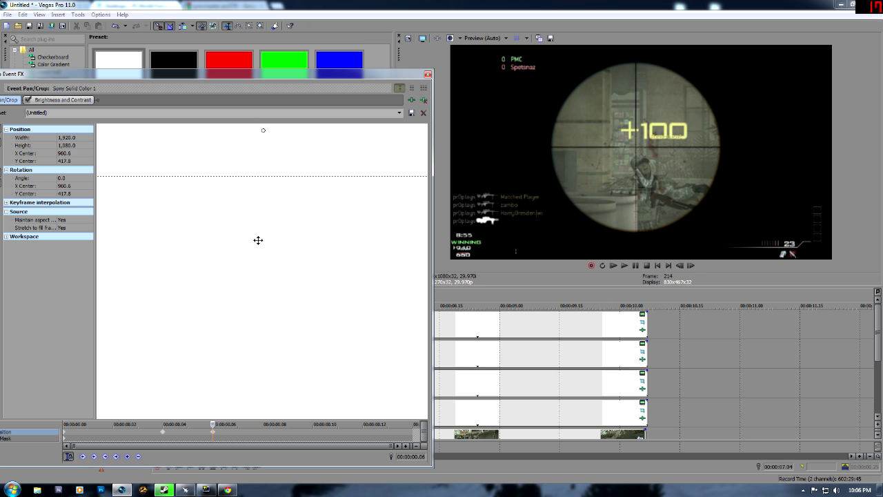
Step: Play back the crop frame animation and close the Pan/Crop editor
{"action": "key", "text": "space"}
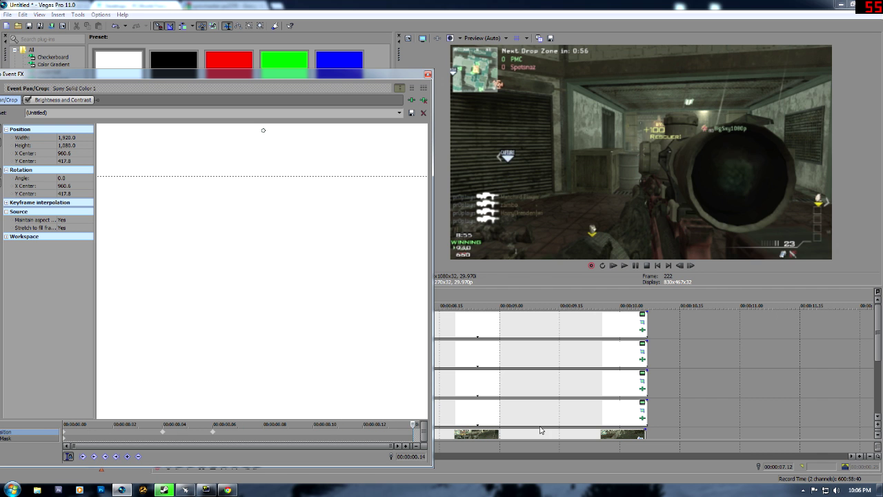
{"action": "left_click", "coordinate": [461, 414]}
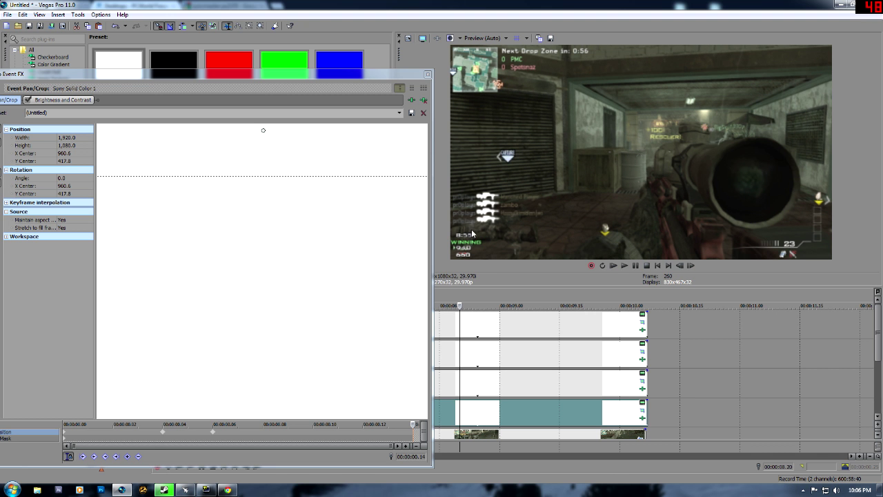
{"action": "left_click", "coordinate": [427, 74]}
{"action": "left_click", "coordinate": [269, 330]}
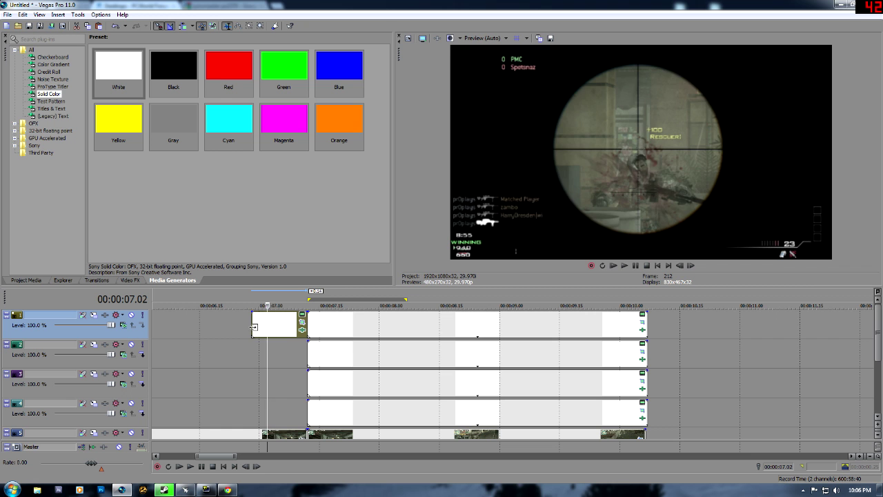
{"action": "left_click", "coordinate": [253, 328]}
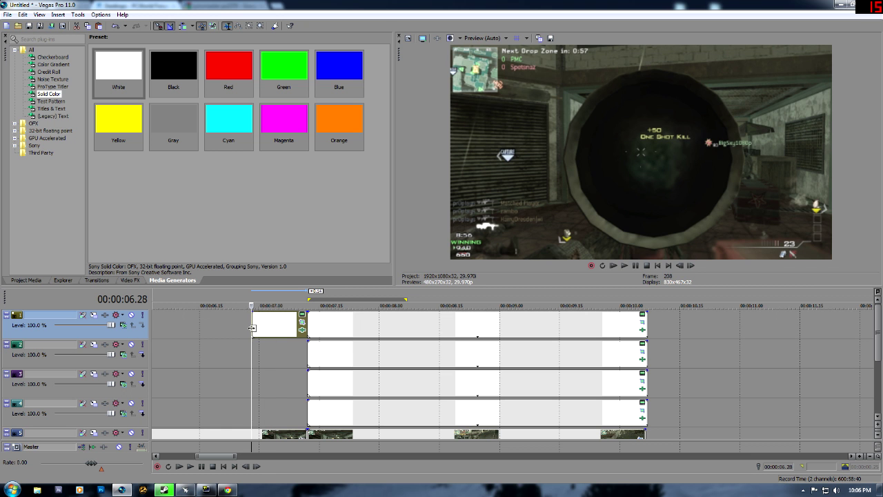
{"action": "left_click", "coordinate": [274, 332]}
{"action": "left_click", "coordinate": [252, 328]}
{"action": "left_click", "coordinate": [263, 325]}
{"action": "left_click", "coordinate": [252, 320]}
{"action": "left_click", "coordinate": [274, 332]}
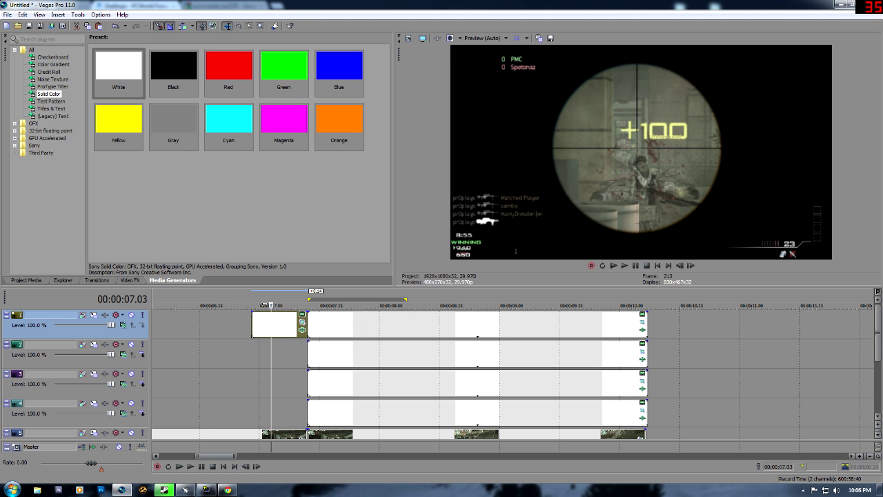